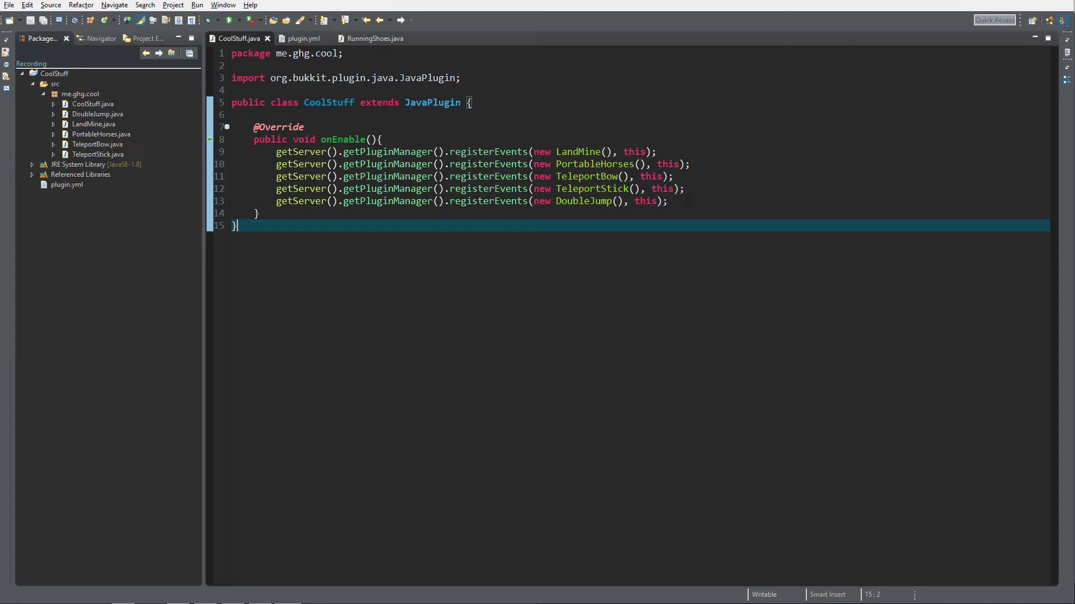
# Duplicate the DoubleJump registerEvents line as RunningShoes and quick-fix create the RunningShoes class
pyautogui.moveTo(687, 202); pyautogui.dragTo(276, 201)
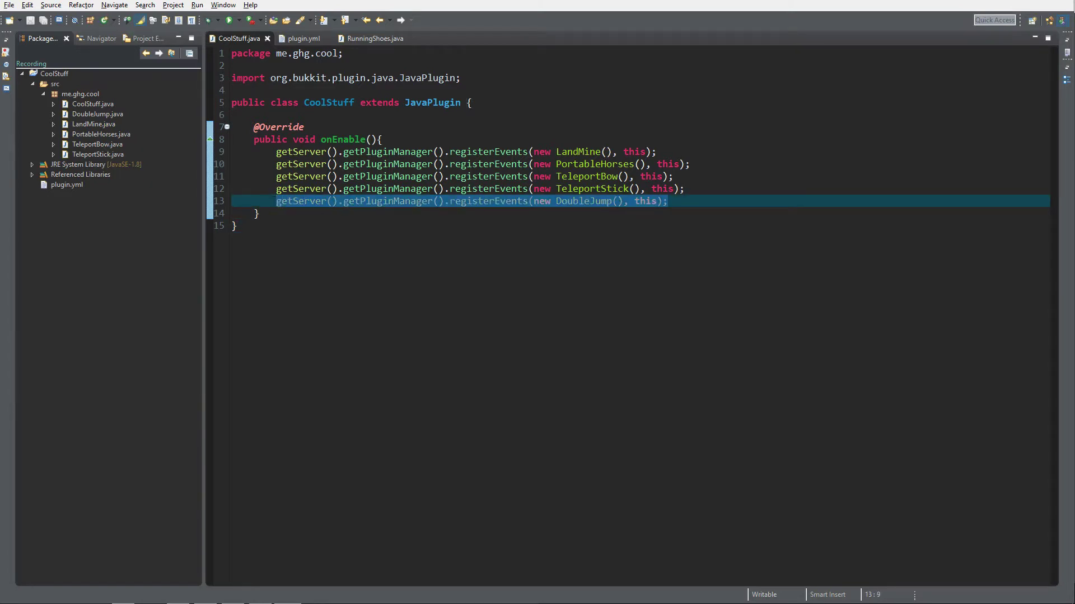
pyautogui.hotkey('ctrl', 'c')
pyautogui.click(691, 201)
pyautogui.press('Return')
pyautogui.hotkey('ctrl', 'v')
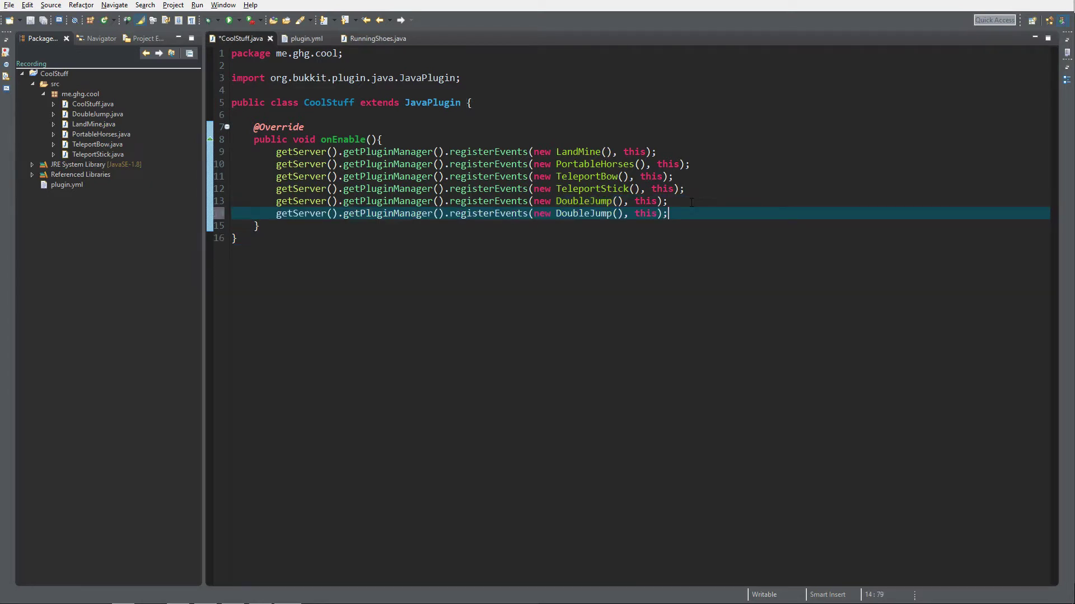
pyautogui.moveTo(613, 213); pyautogui.dragTo(556, 214)
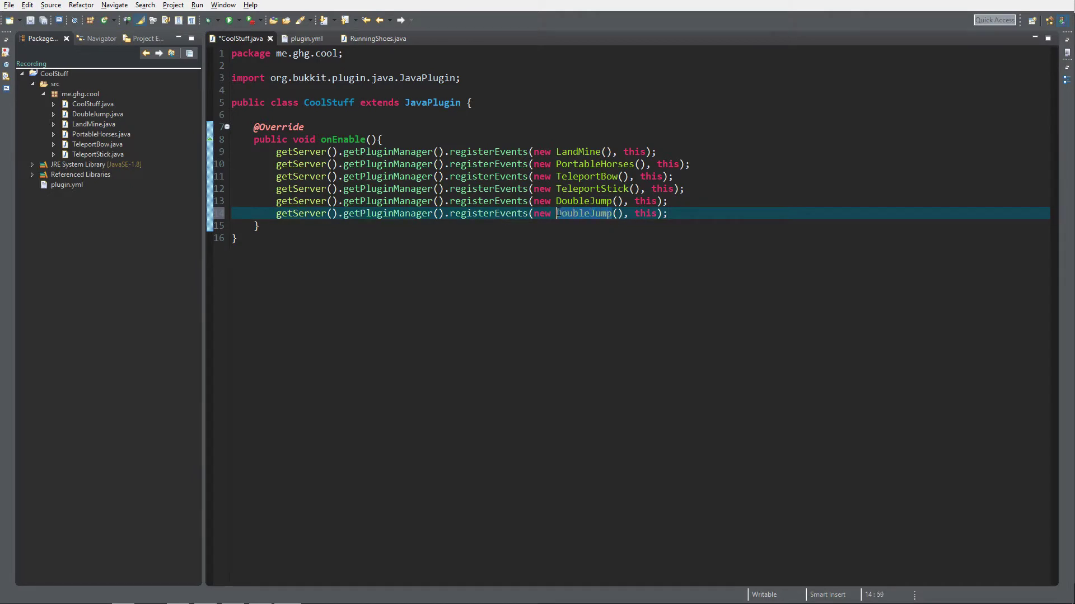
pyautogui.write('Running')
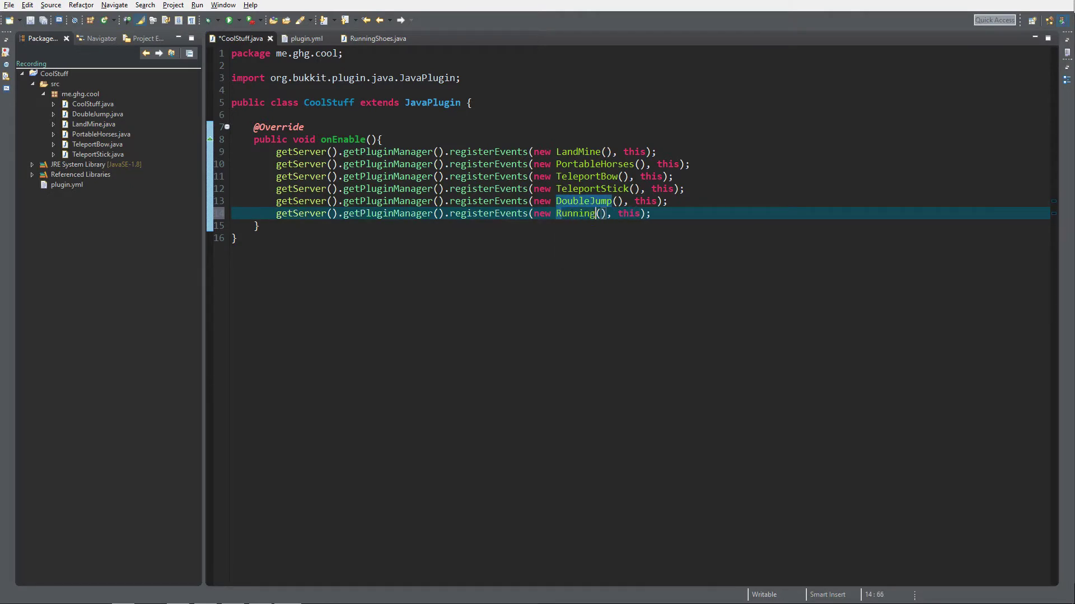
pyautogui.write('Shoe')
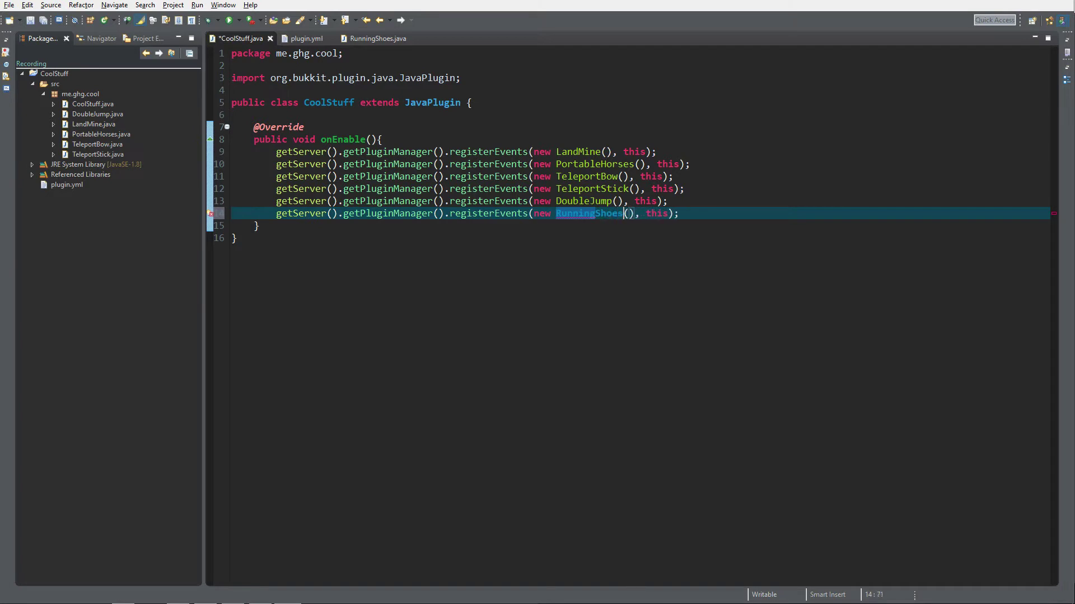
pyautogui.write('s')
pyautogui.click(585, 252)
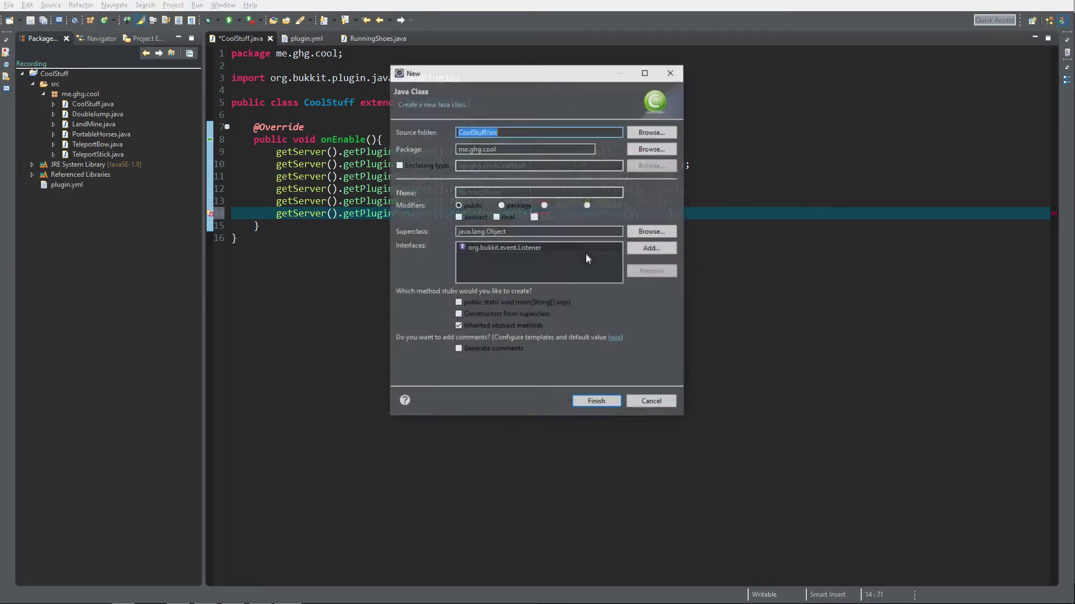
# Finish the New Java Class wizard for RunningShoes and open blank lines in its body
pyautogui.click(598, 403)
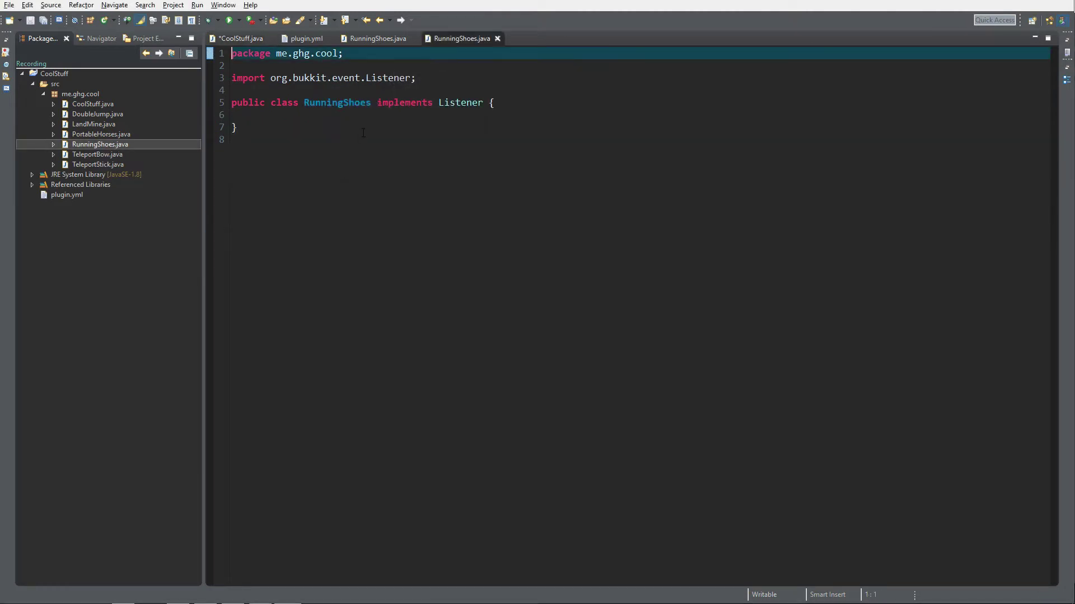
pyautogui.click(376, 113)
pyautogui.press('Return')
pyautogui.press('Return')
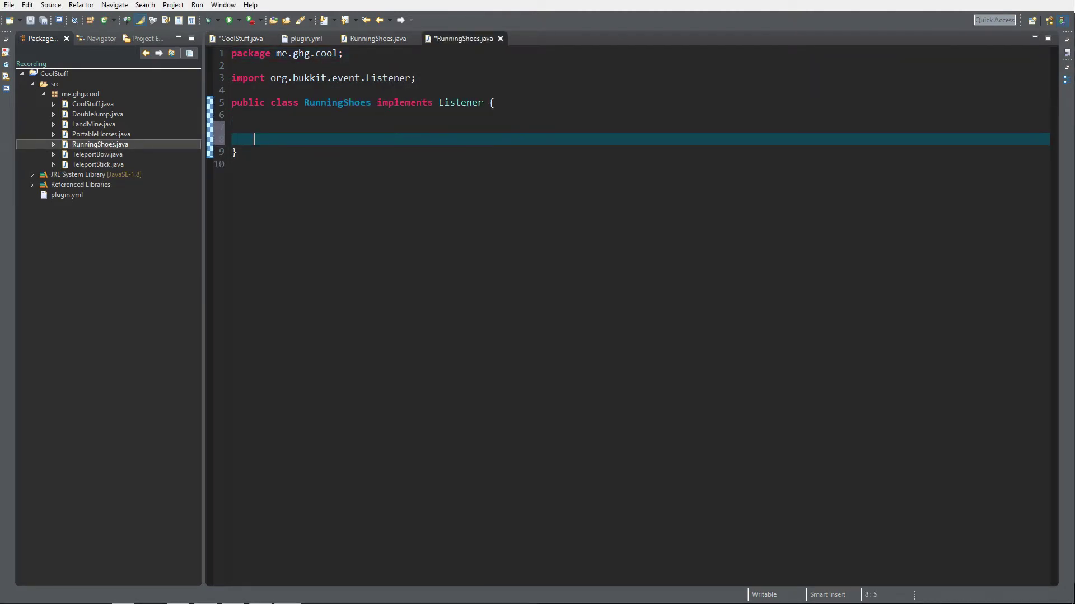
pyautogui.press('Up')
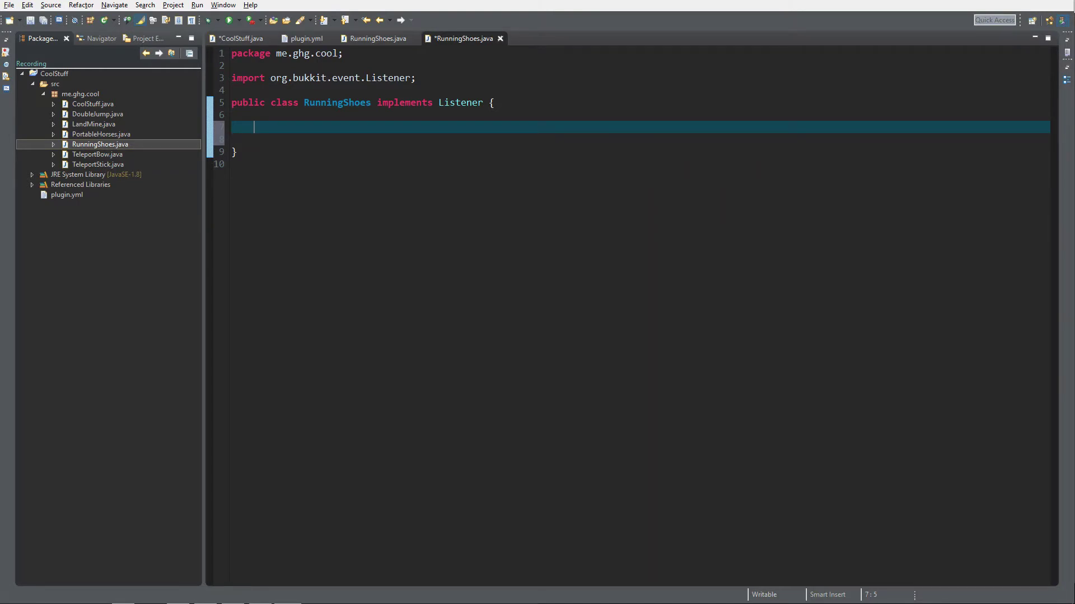
pyautogui.write('@')
pyautogui.write('EventHan')
pyautogui.write('dler')
pyautogui.press('Return')
pyautogui.write('public void')
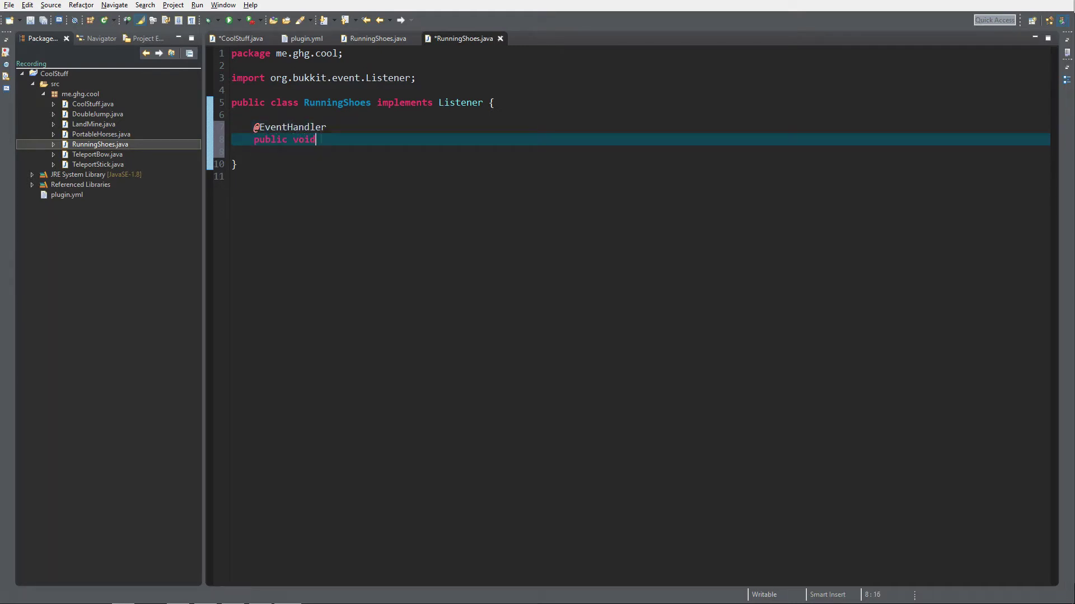
pyautogui.write(' onPlayerTogg')
pyautogui.write('leSprint(')
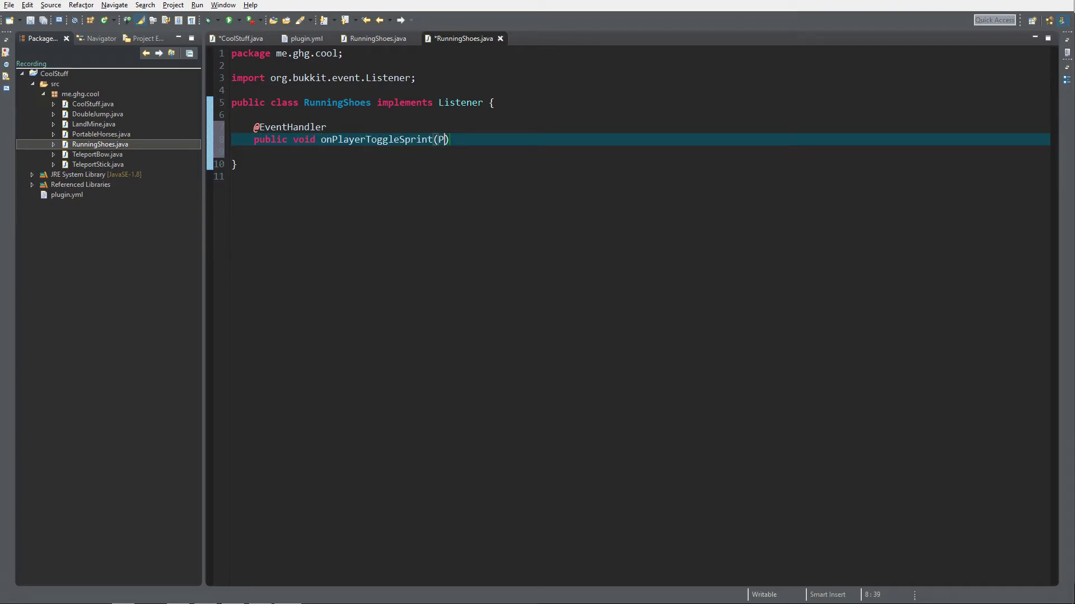
pyautogui.write('PlayerToggle')
pyautogui.write('Sprint')
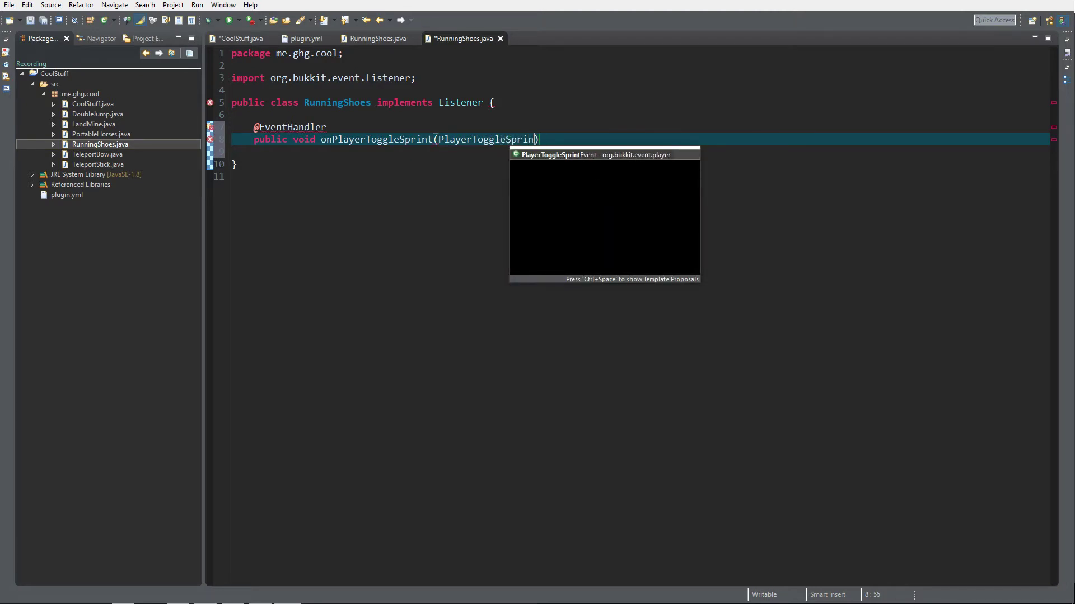
pyautogui.write('Even')
pyautogui.press('Return')
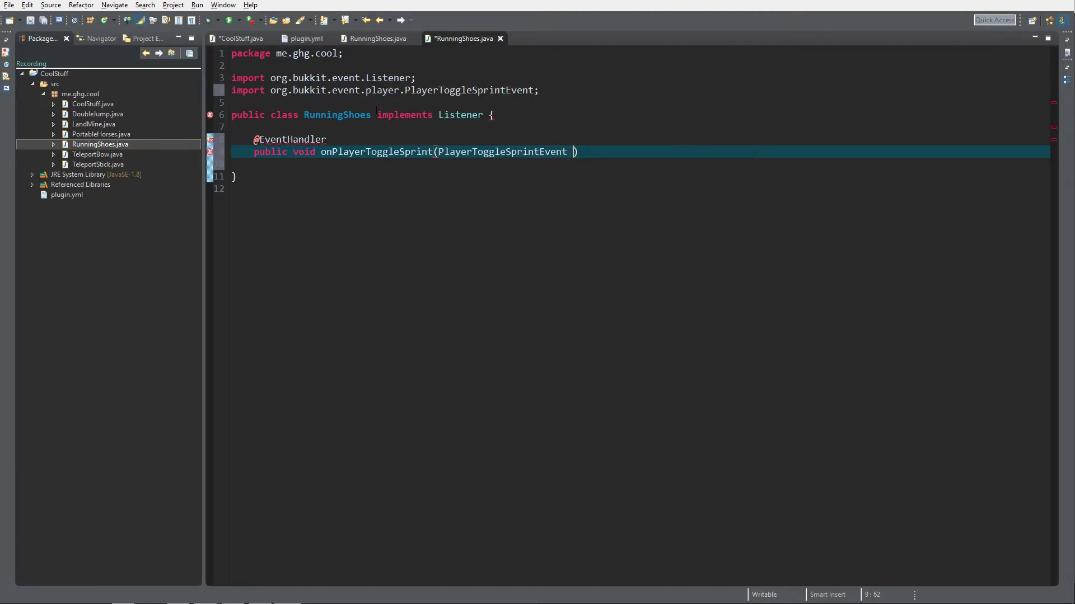
pyautogui.write('e){')
pyautogui.press('Delete')
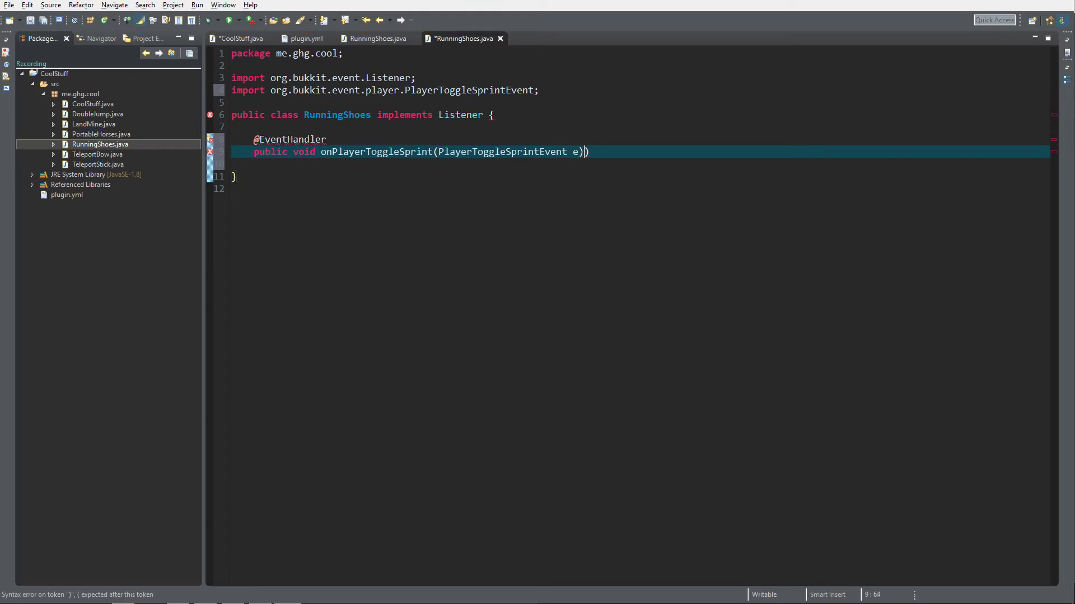
pyautogui.press('Return')
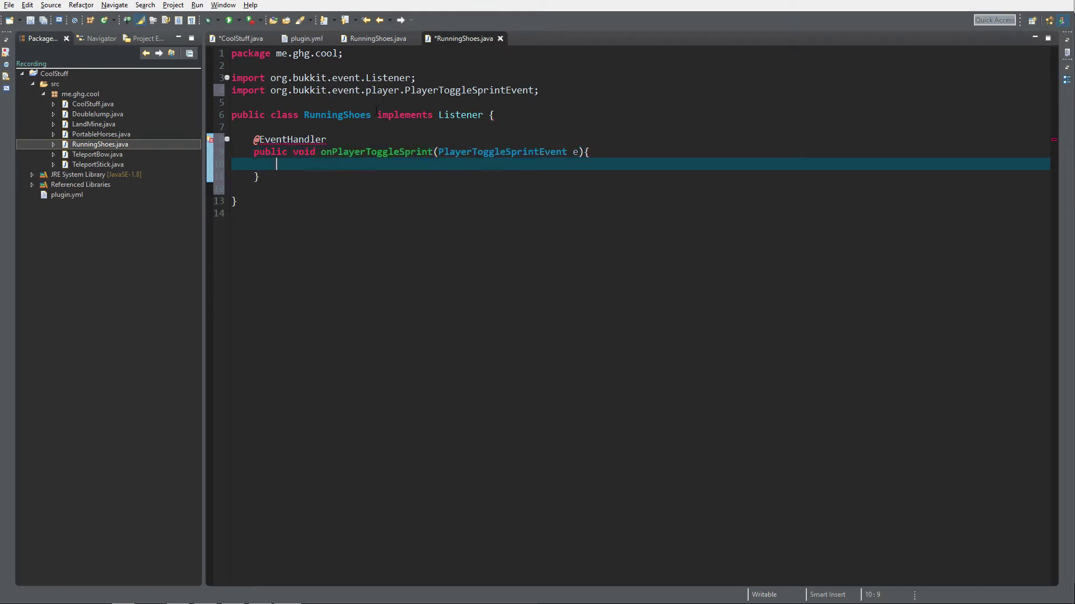
# Import EventHandler and add a player variable from e.getPlayer(), importing Player
pyautogui.hotkey('ctrl', 'shift', 'o')
pyautogui.write('Pla')
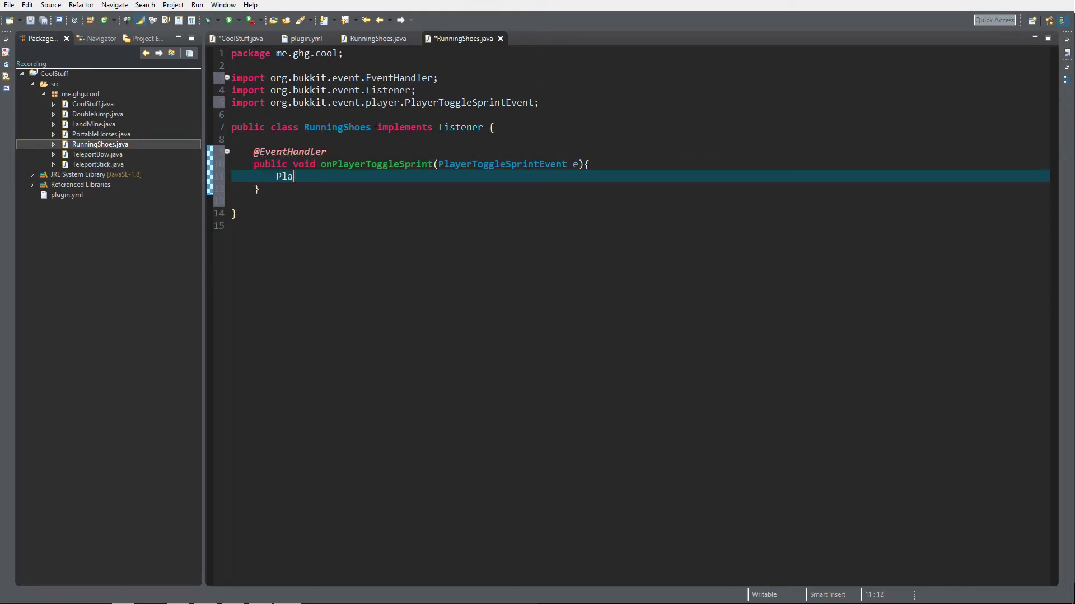
pyautogui.write('yer p= e.get')
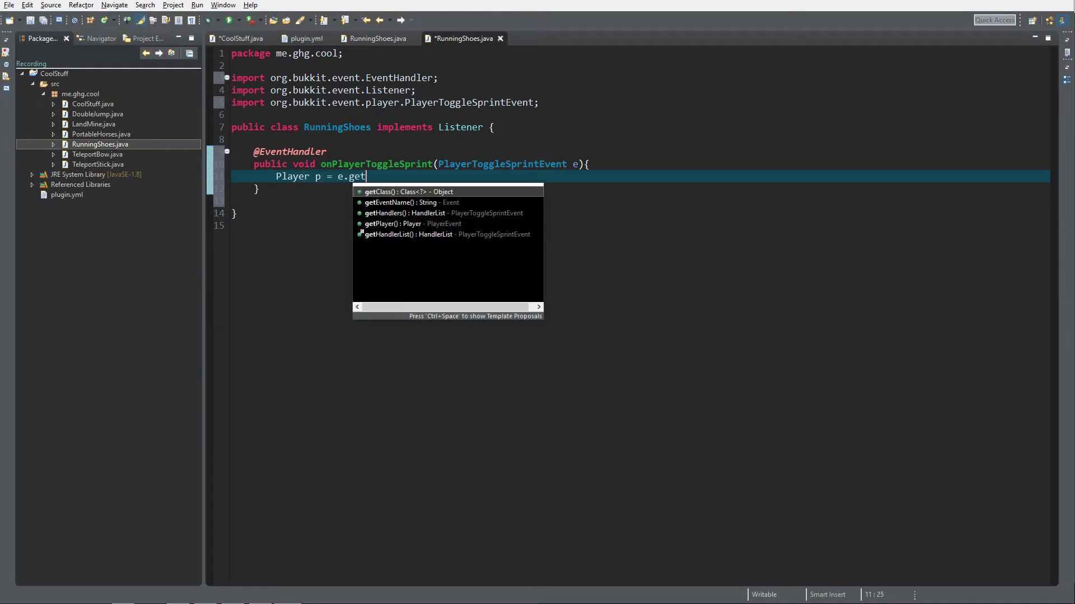
pyautogui.write('P')
pyautogui.press('Return')
pyautogui.write(';')
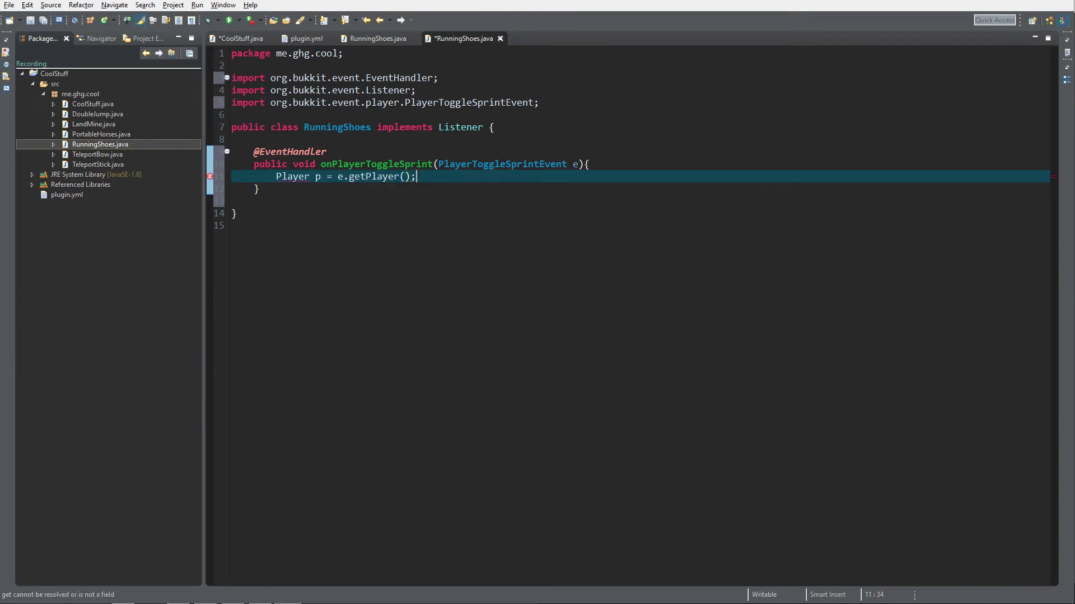
pyautogui.press('Return')
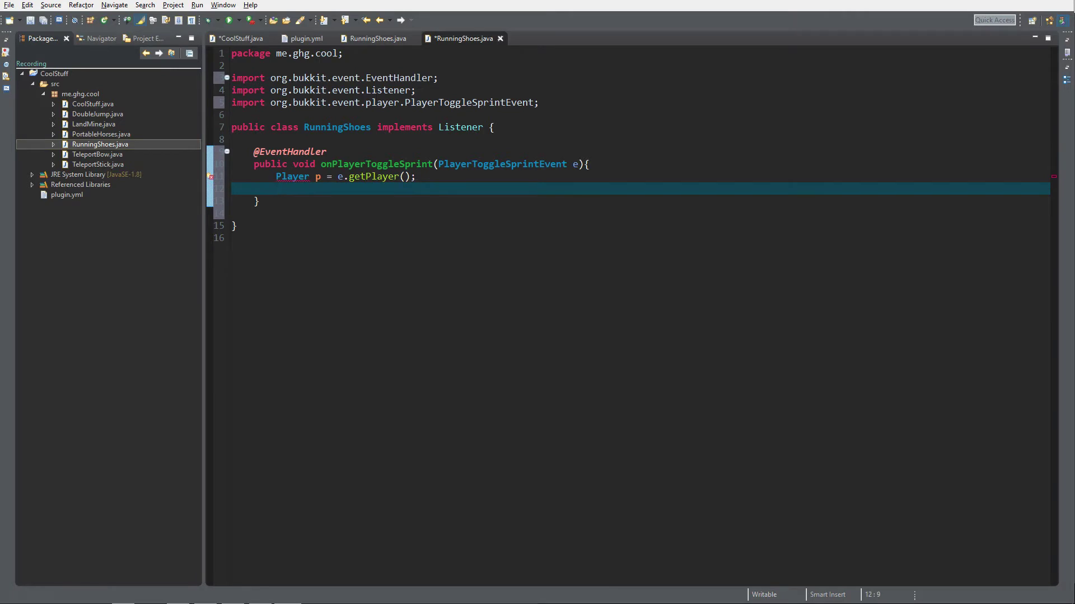
pyautogui.hotkey('ctrl', 'shift', 'o')
pyautogui.write('if(p.')
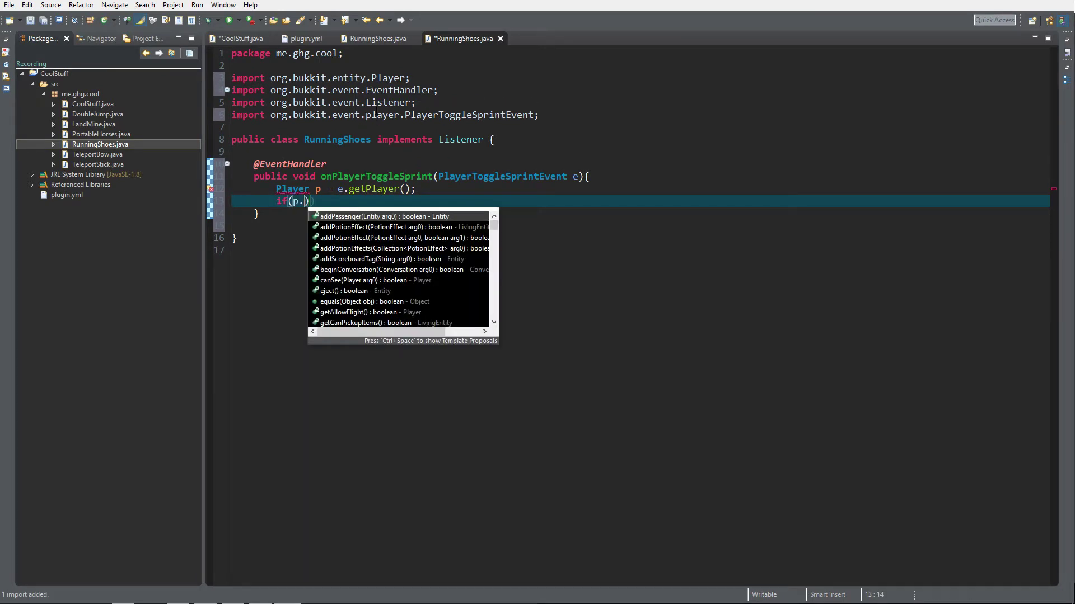
pyautogui.write('getInven')
# Open an if block checking getInventory().getBoots() equals Material.LEATHER_BOOTS
pyautogui.press('Return')
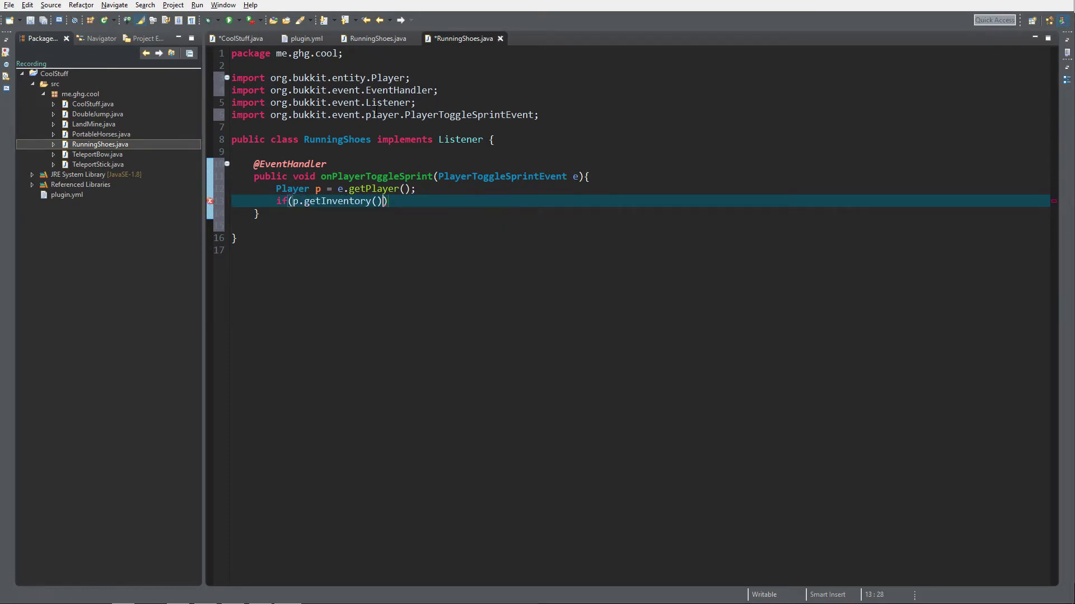
pyautogui.write('.getB')
pyautogui.press('Return')
pyautogui.write('.')
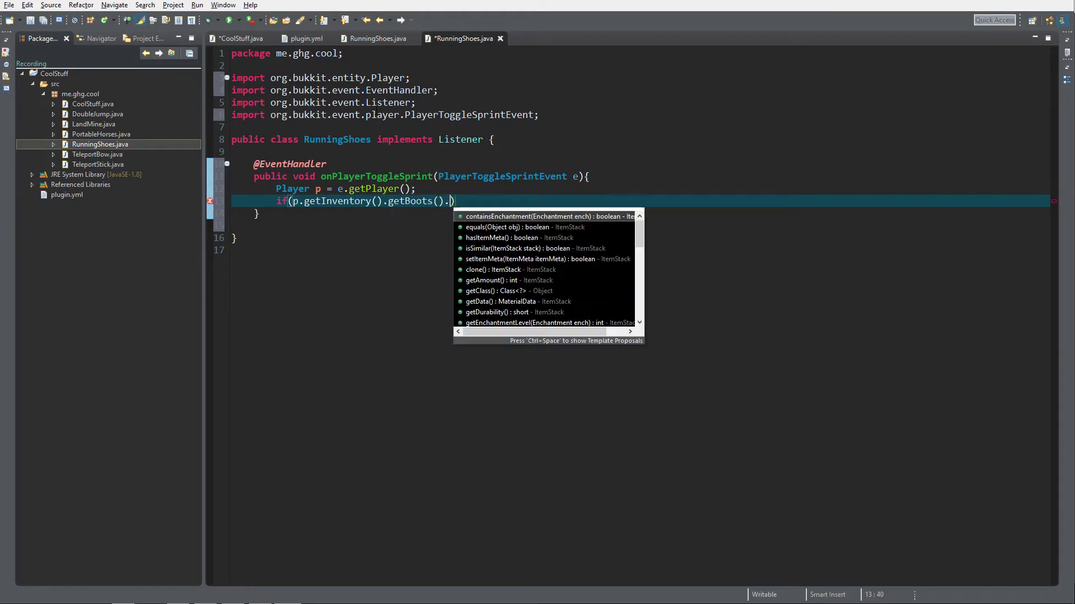
pyautogui.write('eq')
pyautogui.press('Return')
pyautogui.write('Ma')
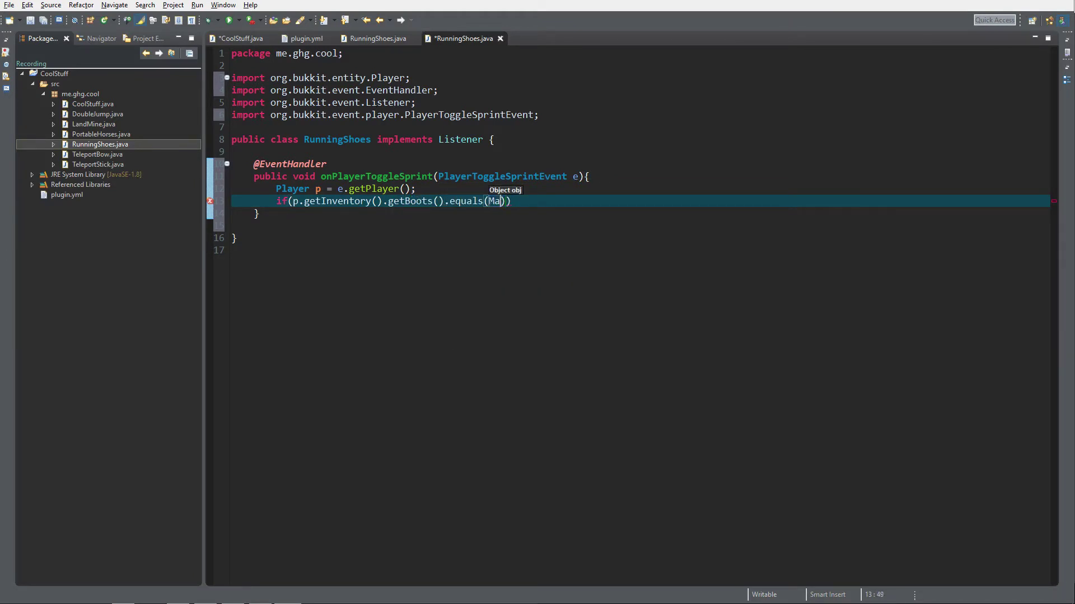
pyautogui.write('terial.leathe')
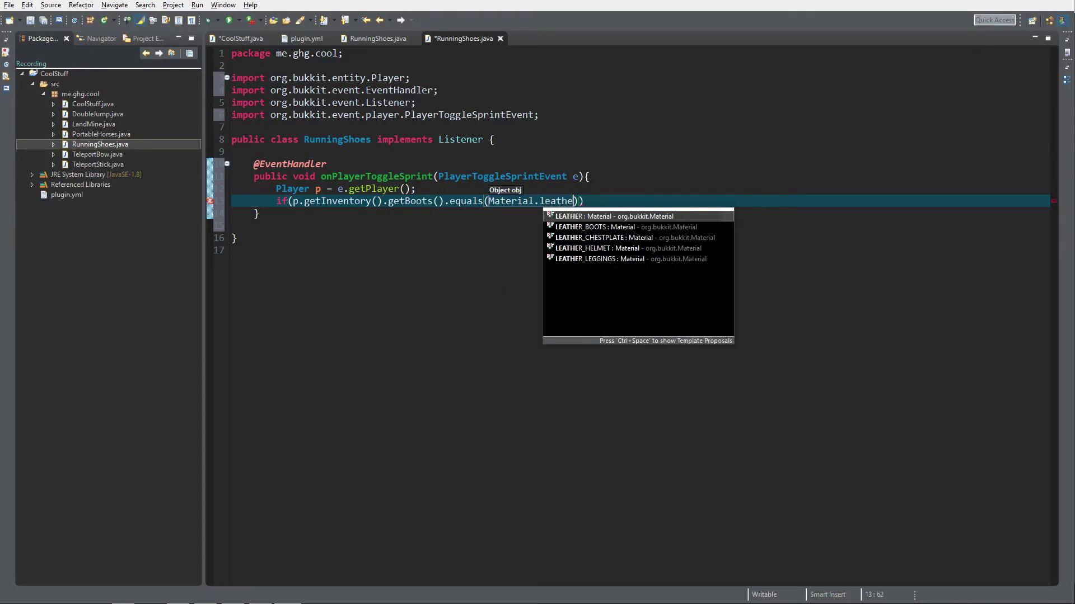
pyautogui.write('r_b')
pyautogui.press('Return')
pyautogui.press('End')
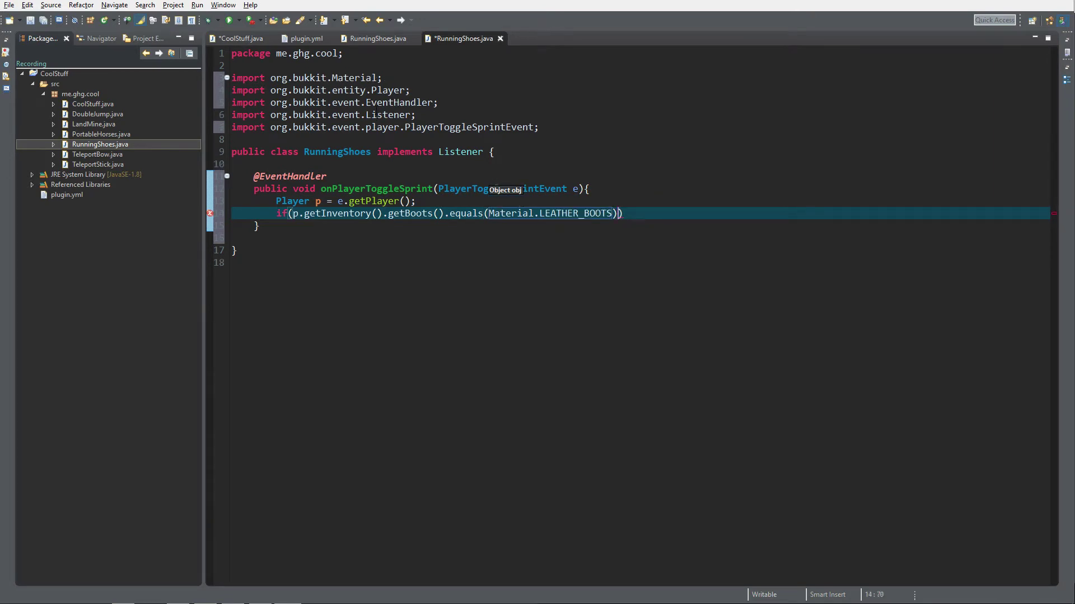
pyautogui.write('{')
pyautogui.press('Return')
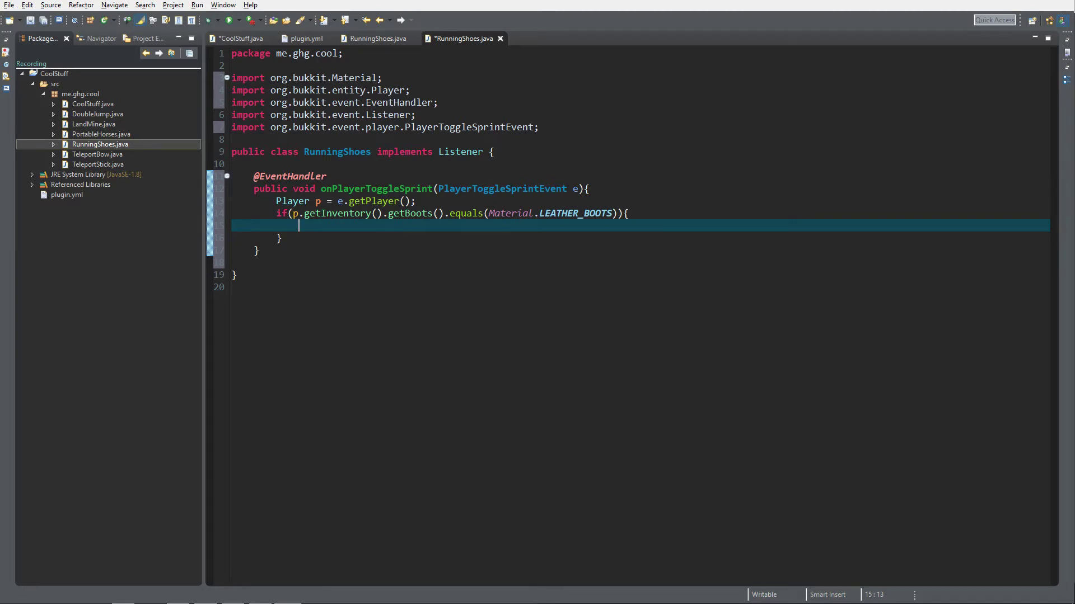
pyautogui.write('if')
pyautogui.write('(e.ge')
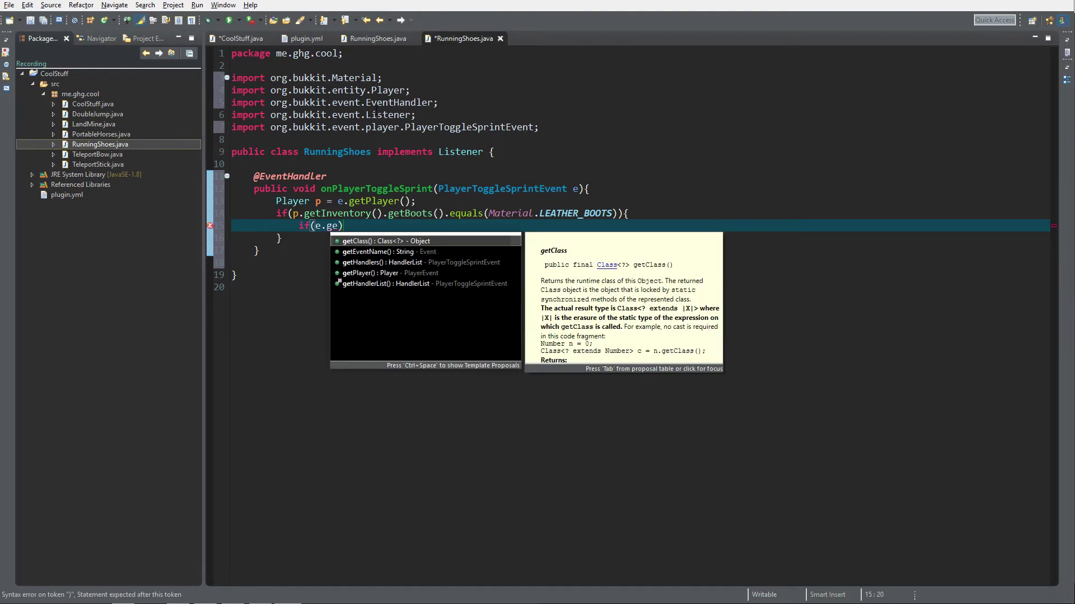
# Open a nested if(!p.isSprinting()) block inside the leather-boots check
pyautogui.press('BackSpace')
pyautogui.press('BackSpace')
pyautogui.press('BackSpace')
pyautogui.press('BackSpace')
pyautogui.write('p.i')
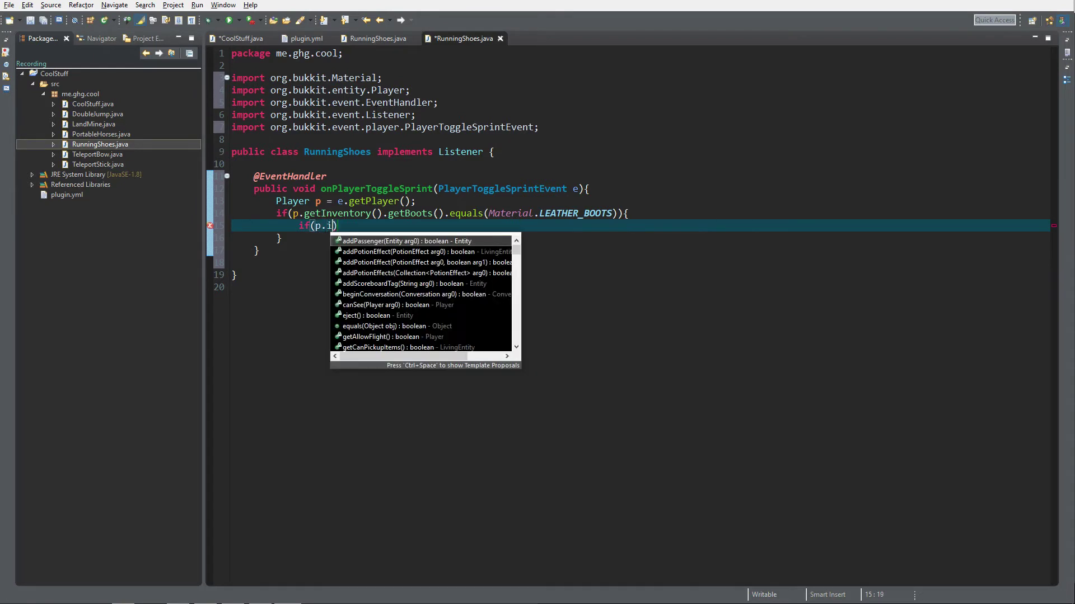
pyautogui.write('sSp')
pyautogui.press('Return')
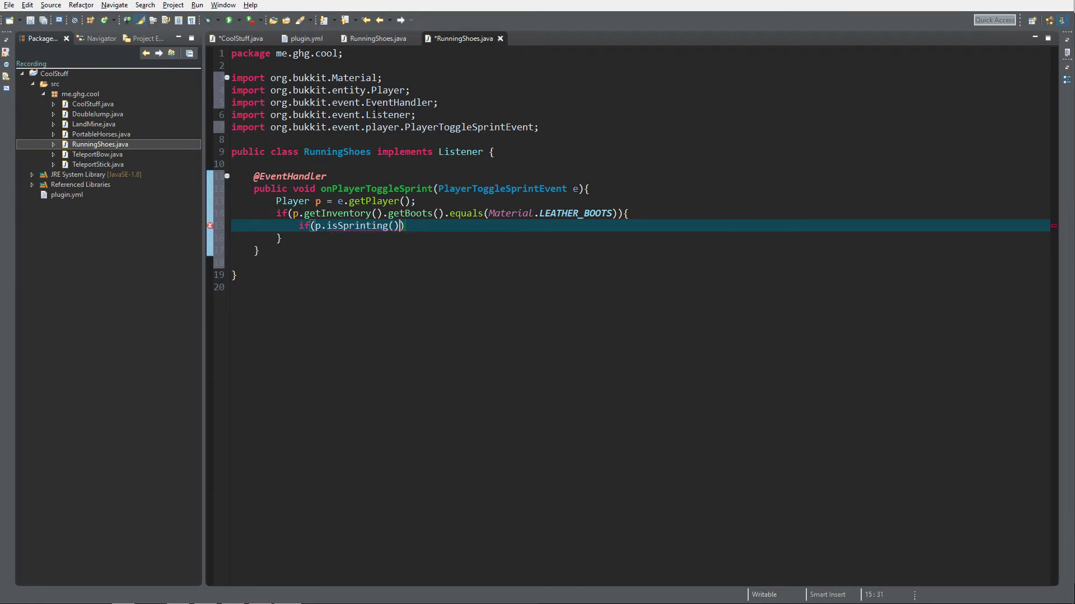
pyautogui.write(')')
pyautogui.write('{')
pyautogui.press('Return')
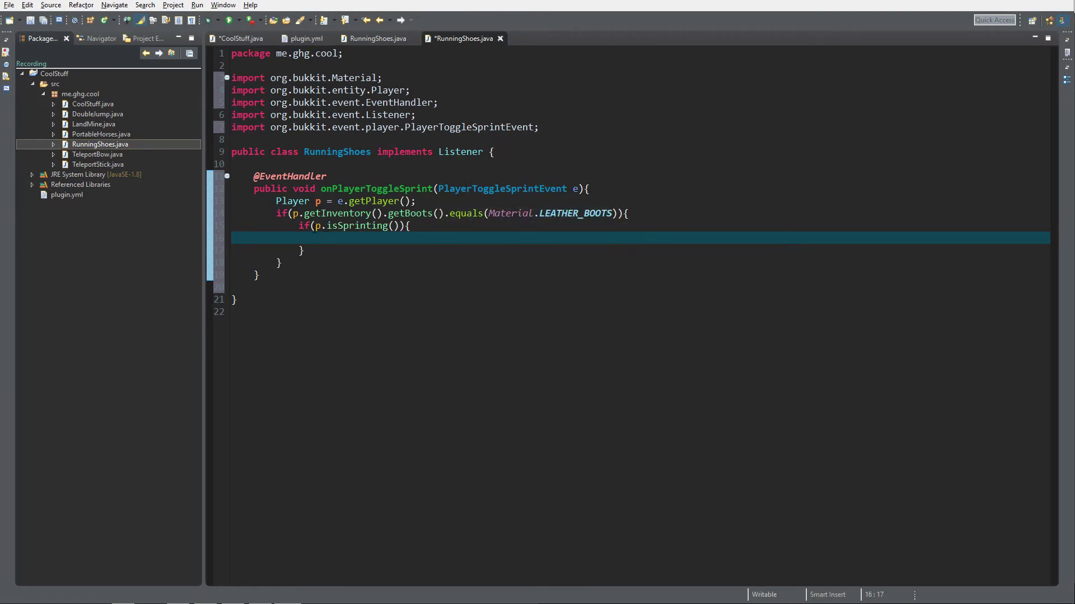
pyautogui.press('Up')
pyautogui.write('!')
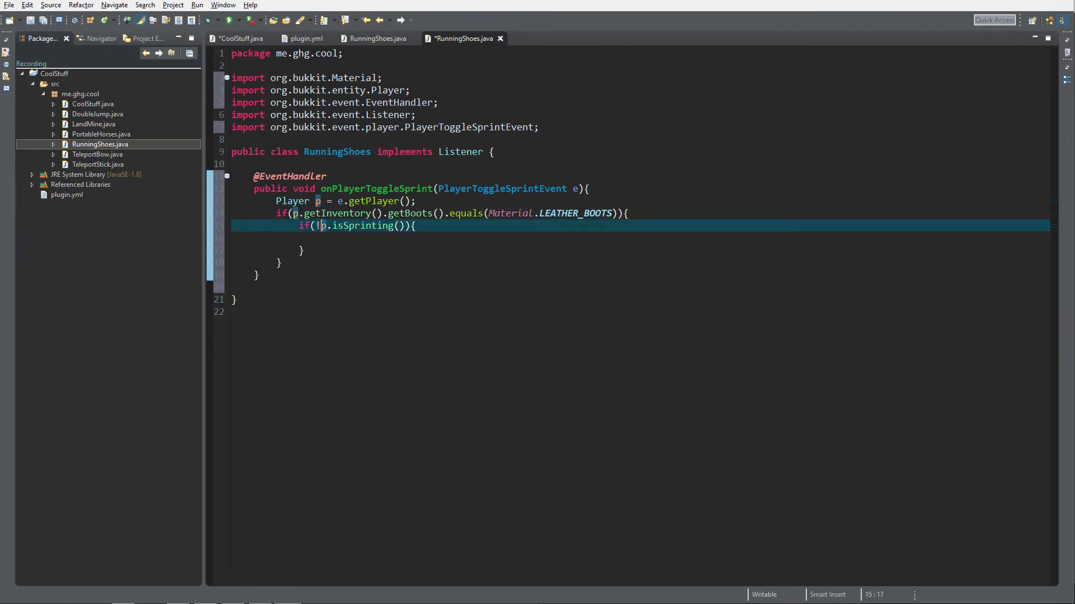
pyautogui.press('Down')
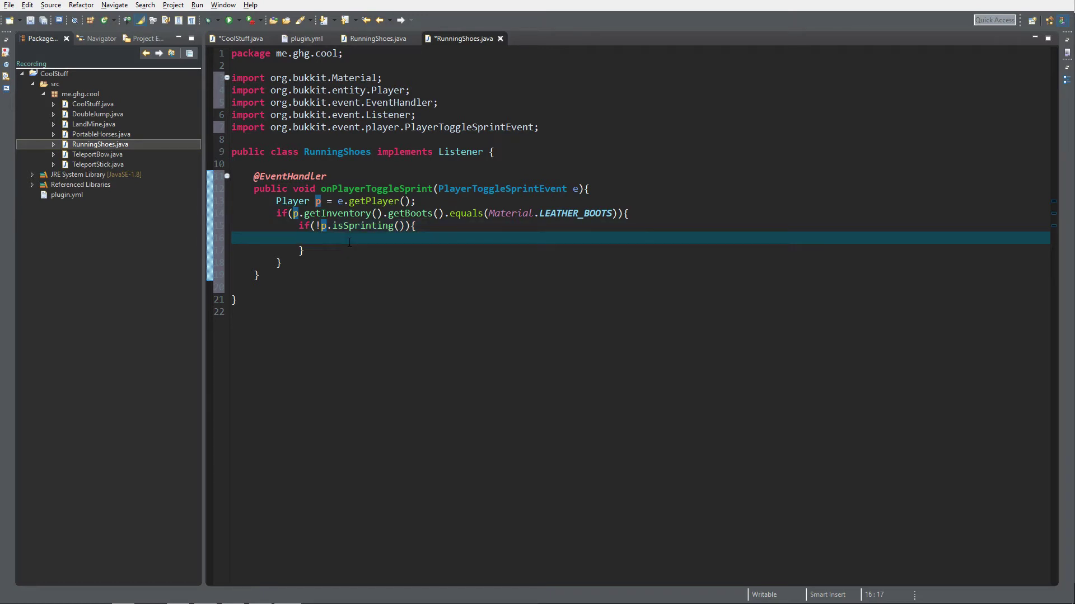
pyautogui.write('p.a')
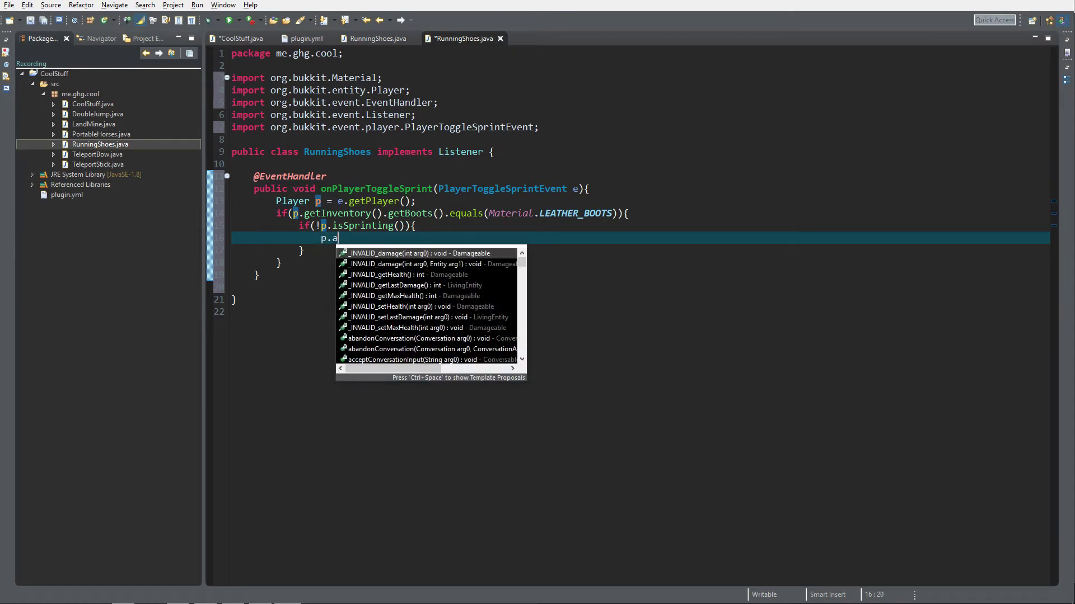
pyautogui.write('ddPo')
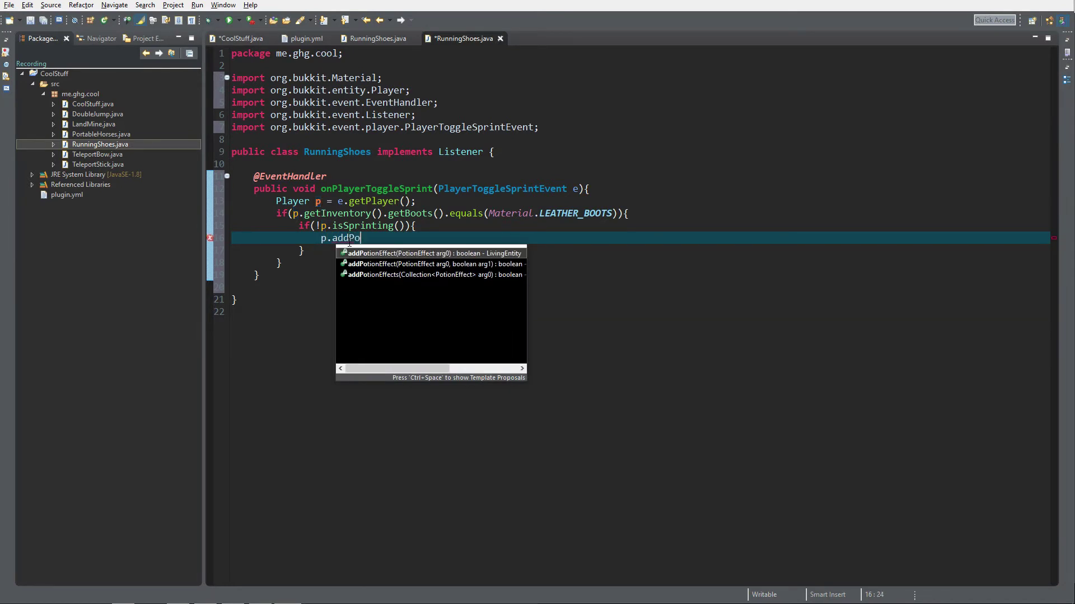
# Add p.addPotionEffect(new PotionEffect(PotionEffectType.SPEED, 999999, 3)) and import PotionEffect
pyautogui.press('Return')
pyautogui.write('new PotionEffect')
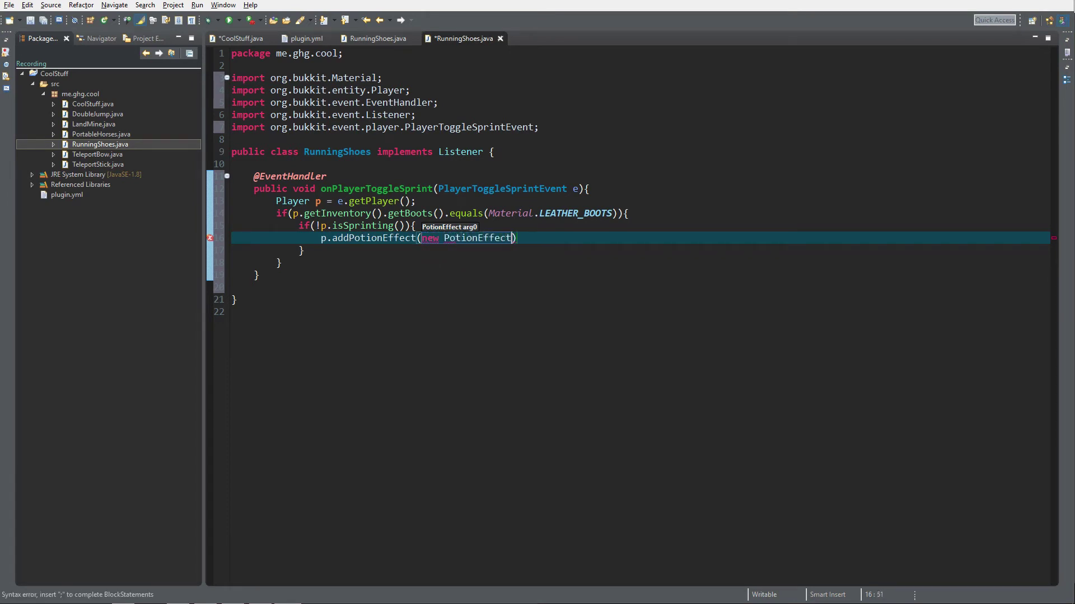
pyautogui.write('(PotionEffe')
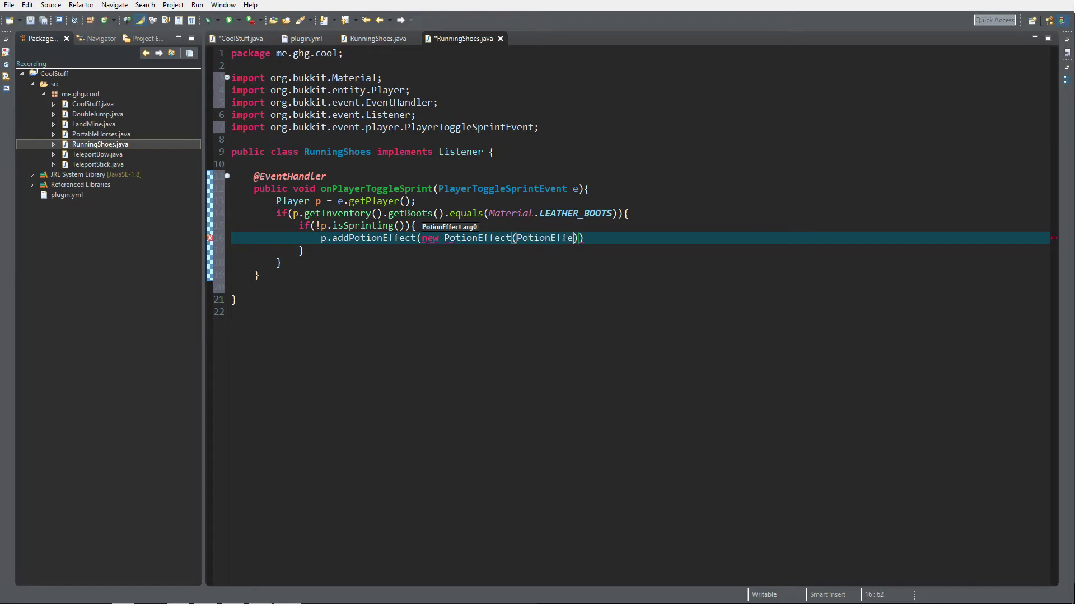
pyautogui.write('ctTYpe.s')
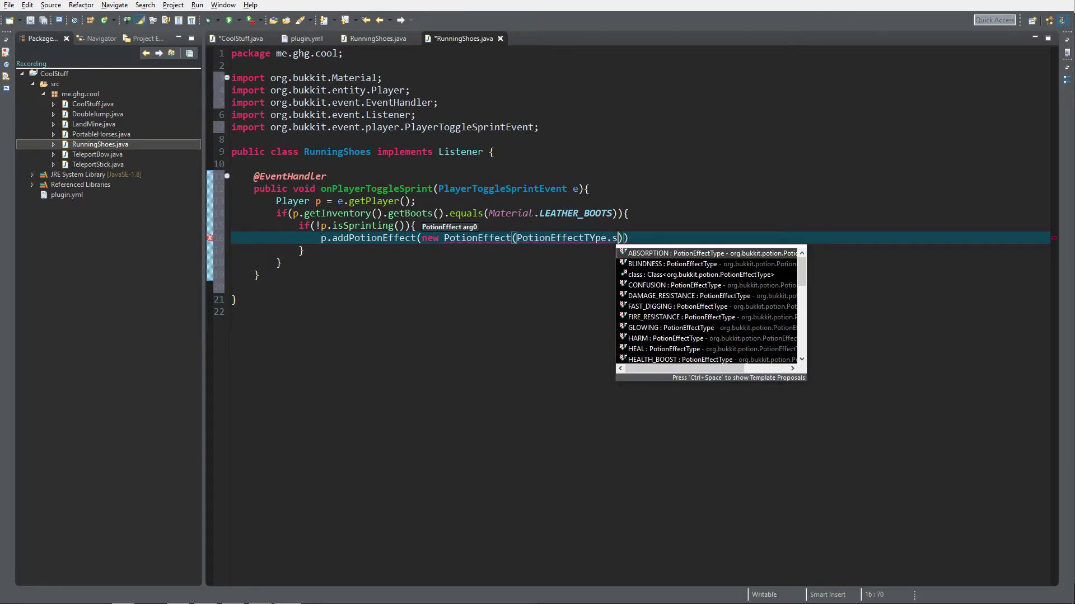
pyautogui.write('pee')
pyautogui.press('Return')
pyautogui.write(', ')
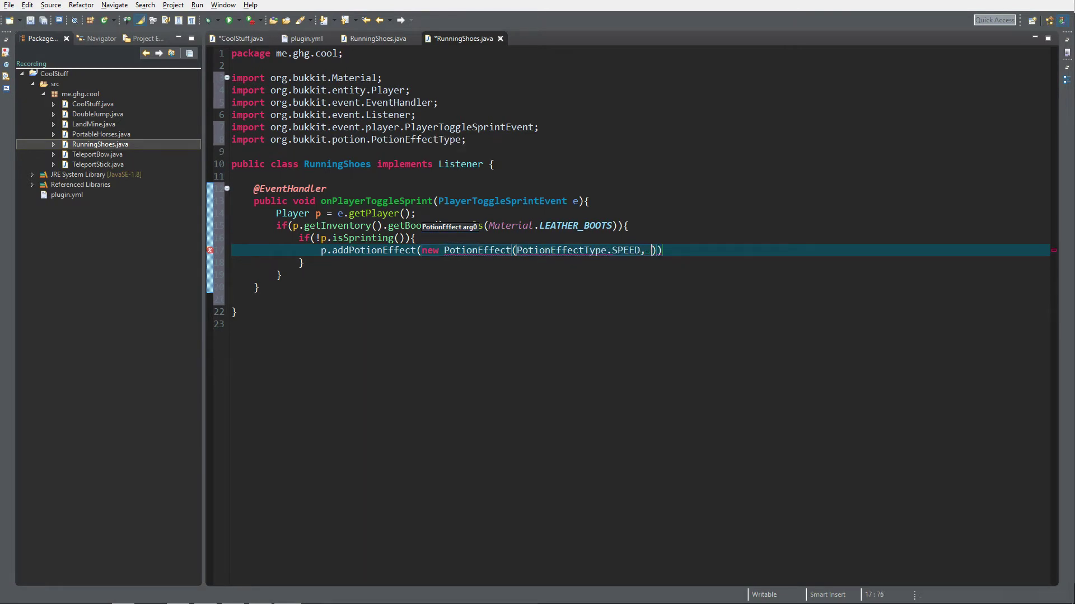
pyautogui.write('999999')
pyautogui.write(', ')
pyautogui.write('3')
pyautogui.press('End')
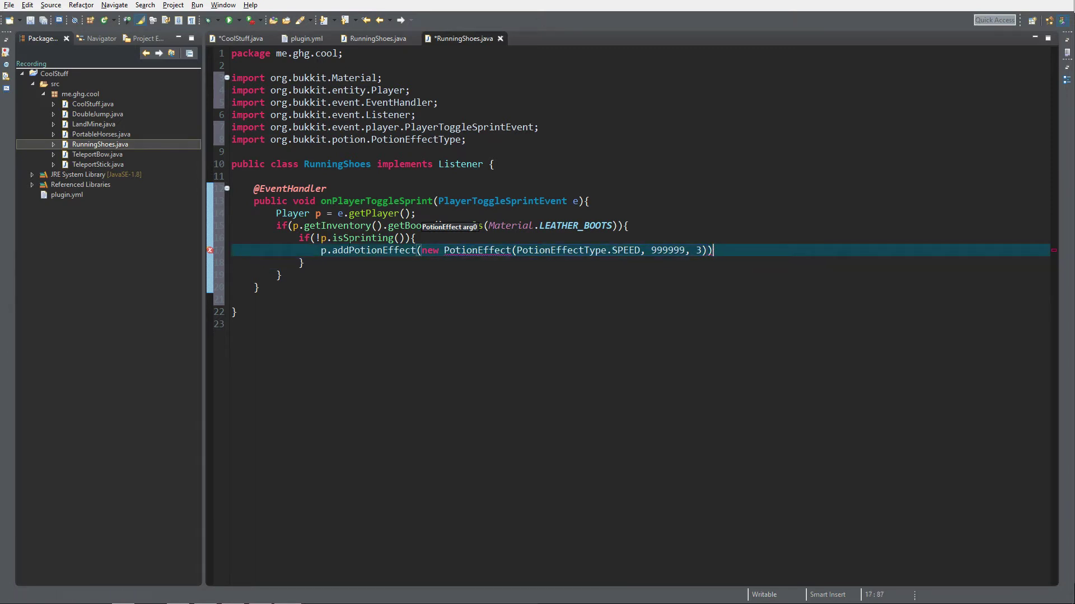
pyautogui.write(';')
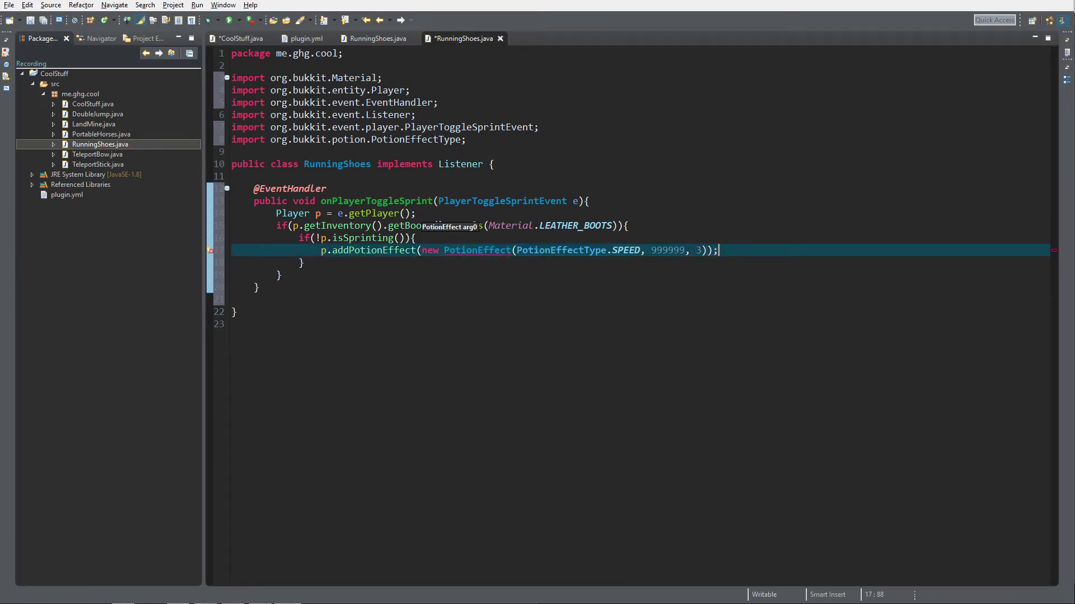
pyautogui.hotkey('ctrl', 'shift', 'o')
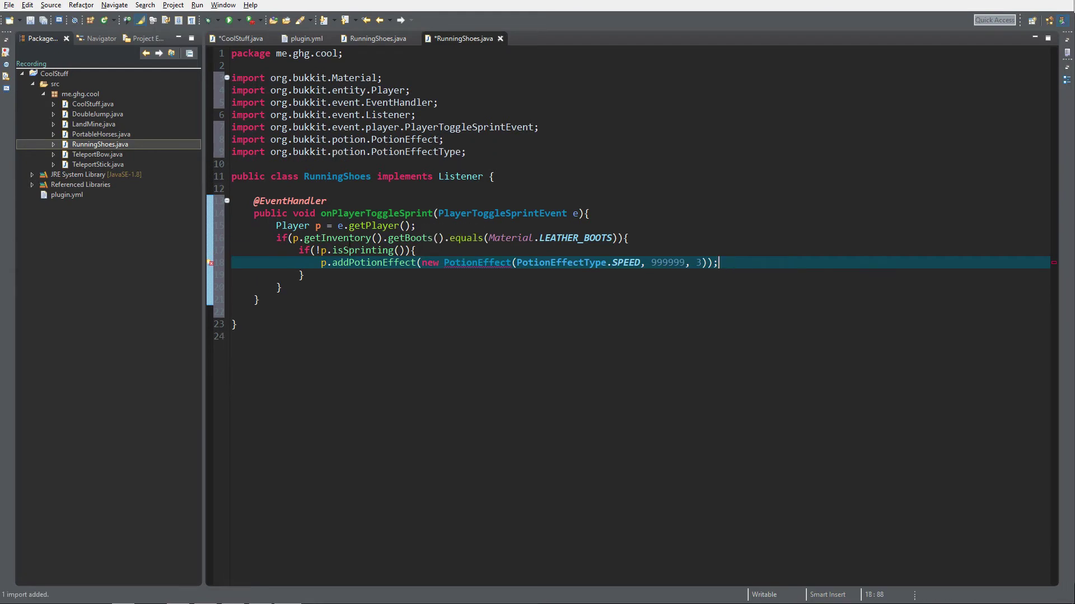
# Add p.removePotionEffect(PotionEffectType.SPEED) in the else block and save RunningShoes
pyautogui.press('Down')
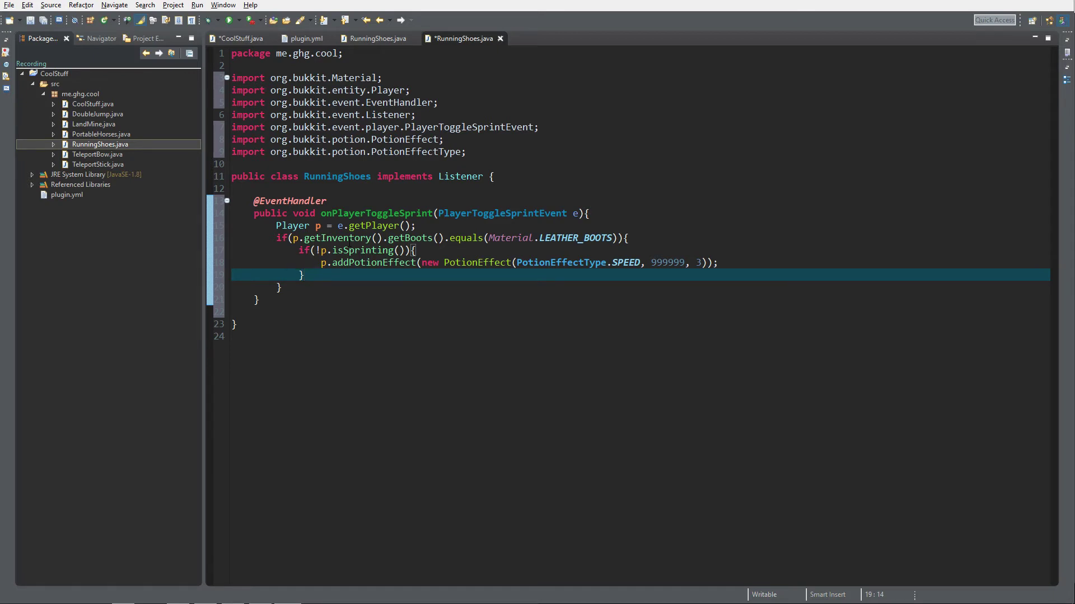
pyautogui.write('els')
pyautogui.write('e {')
pyautogui.press('Return')
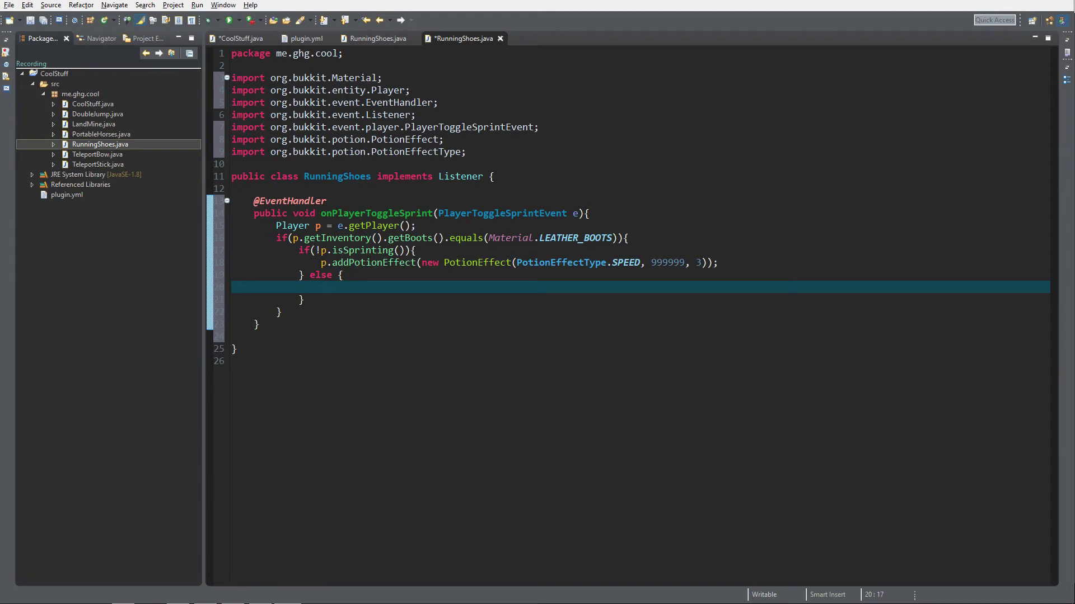
pyautogui.write('p')
pyautogui.write('.removePo')
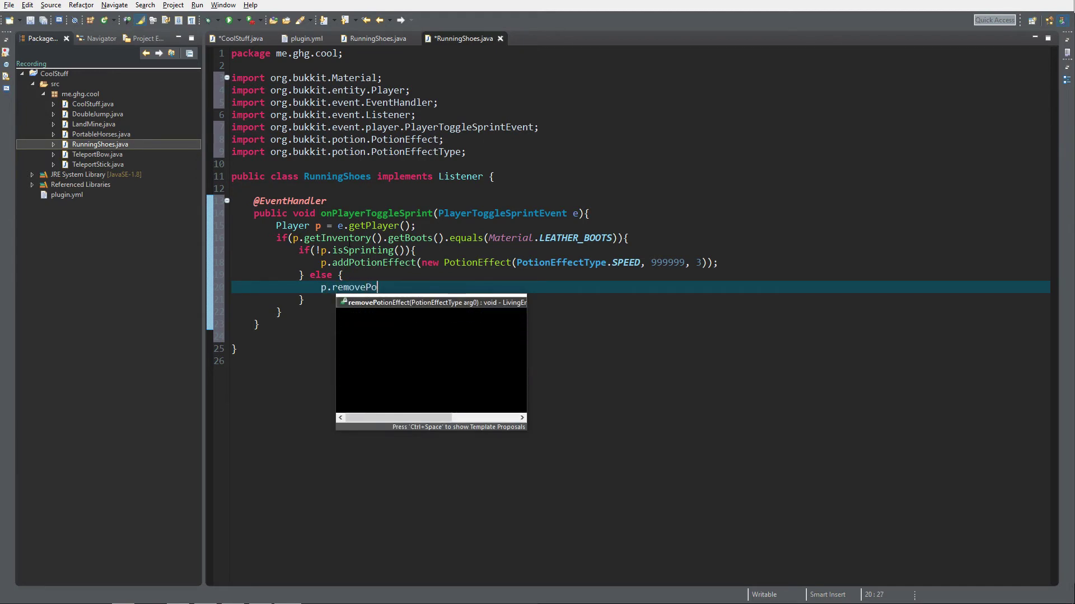
pyautogui.press('Return')
pyautogui.write('PotionEf')
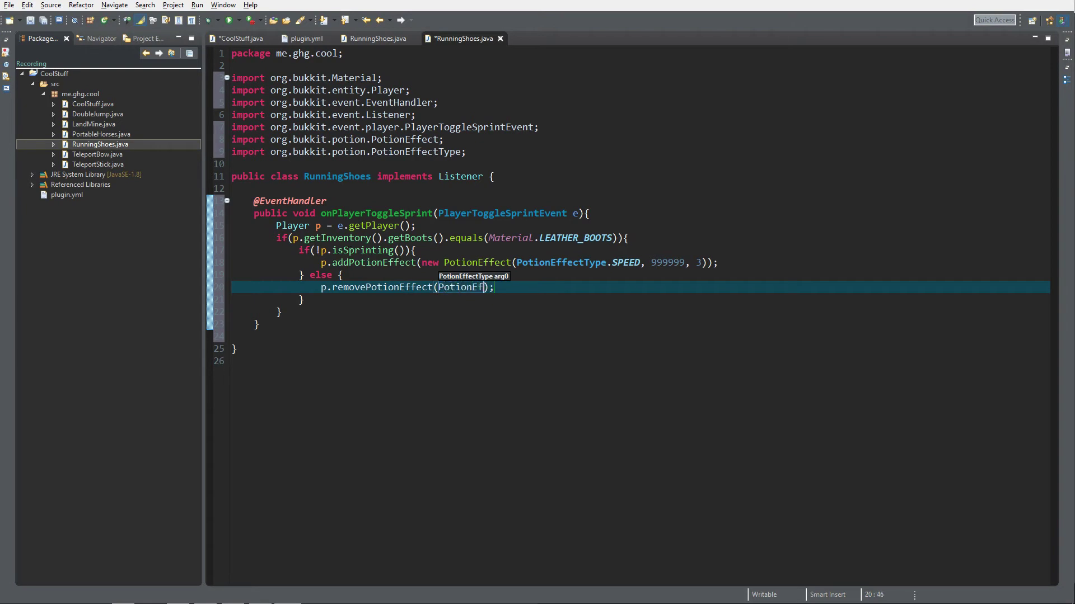
pyautogui.write('fectType.spe')
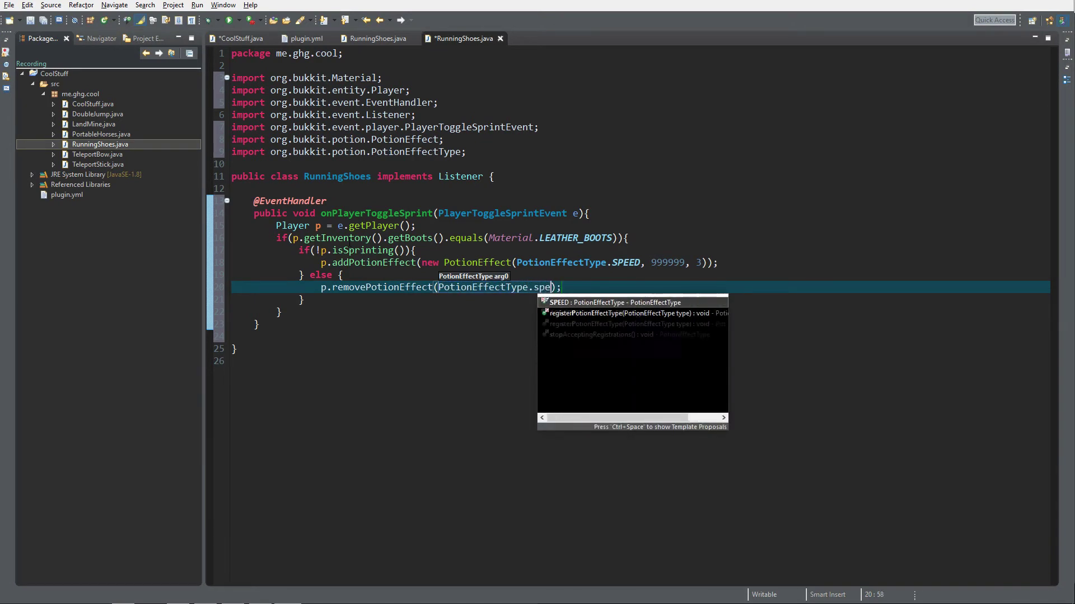
pyautogui.write('p')
pyautogui.press('Return')
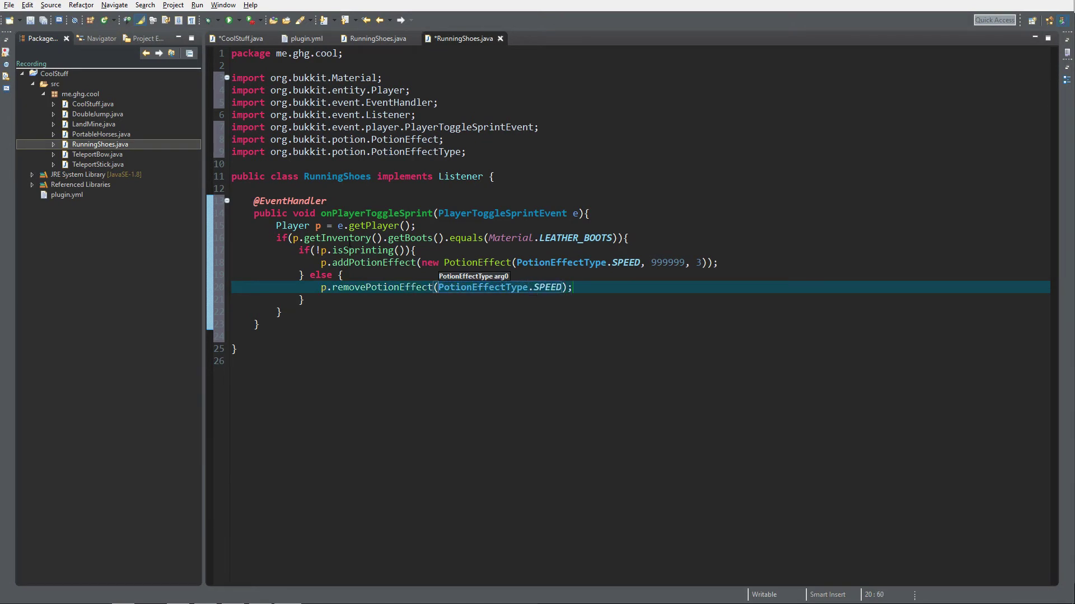
pyautogui.hotkey('ctrl', 's')
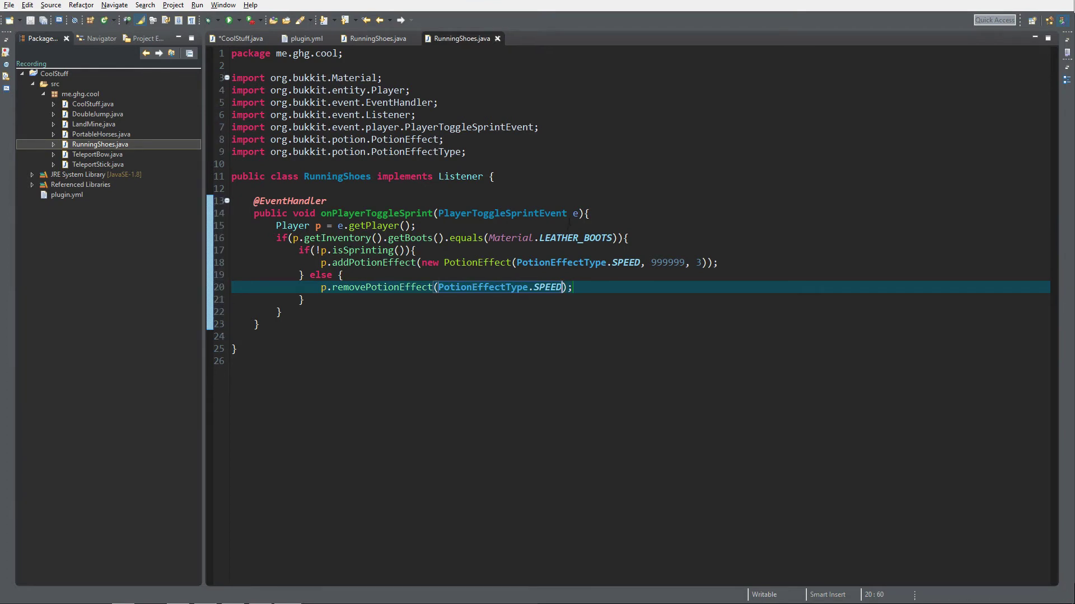
pyautogui.moveTo(575, 239)
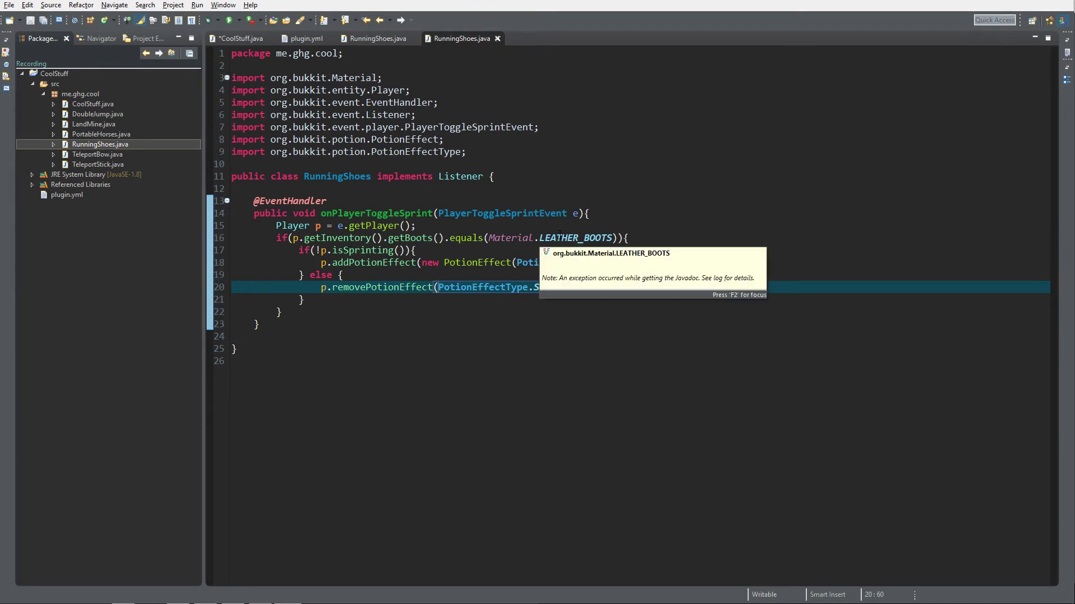
pyautogui.click(561, 238)
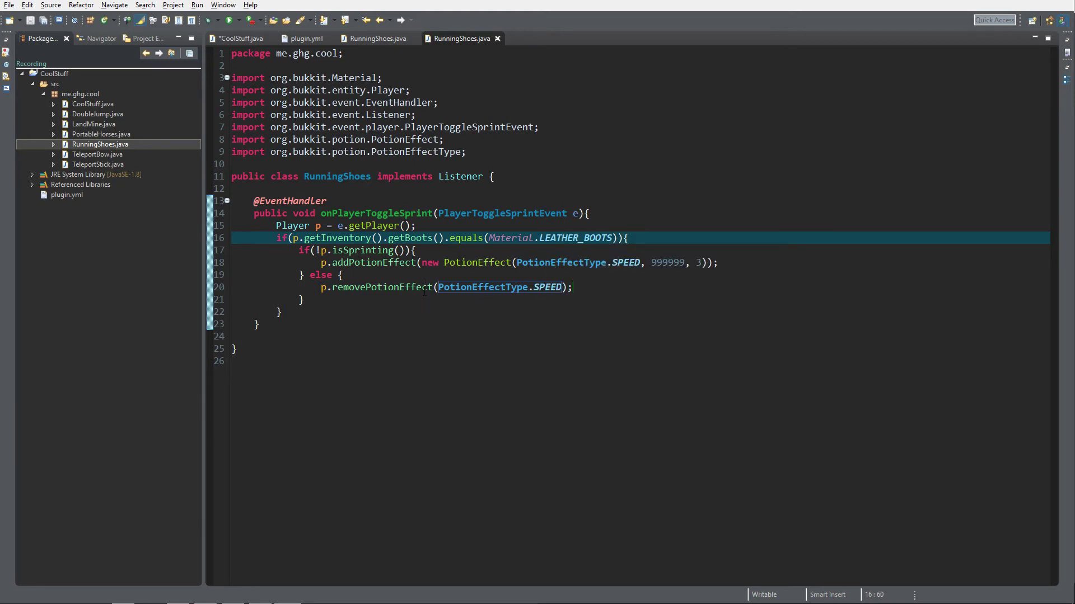
# Move through the handler, selecting amplifier 3 on line 18, ending at the getPlayer line
pyautogui.click(478, 287)
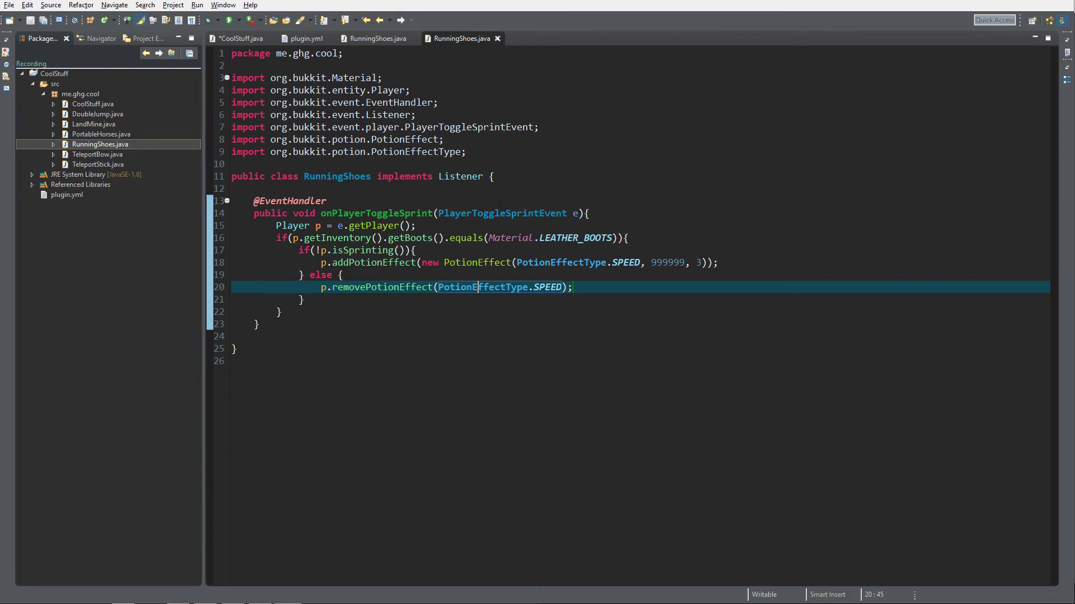
pyautogui.doubleClick(704, 263)
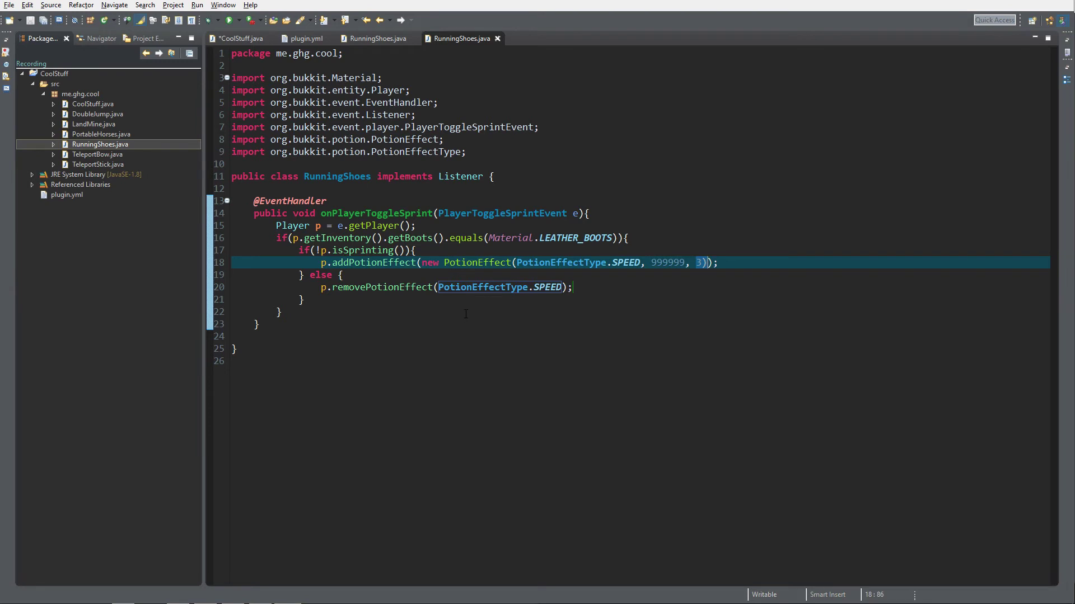
pyautogui.click(422, 225)
# Insert if(p.getInventory().getBoots() != null) on a new line after line 15
pyautogui.press('Return')
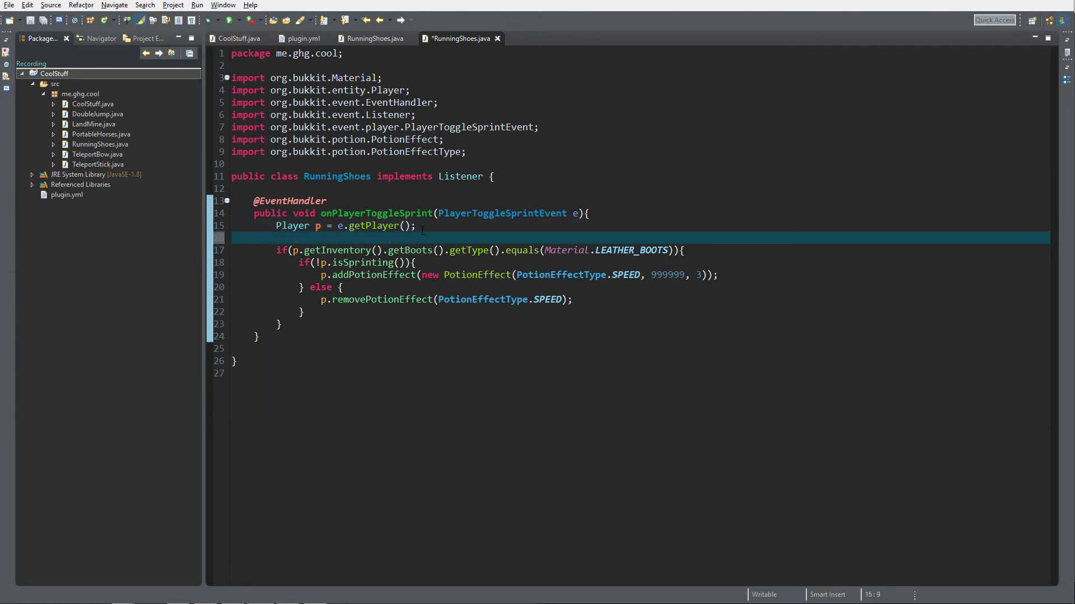
pyautogui.write('if(p.')
pyautogui.write('getInv')
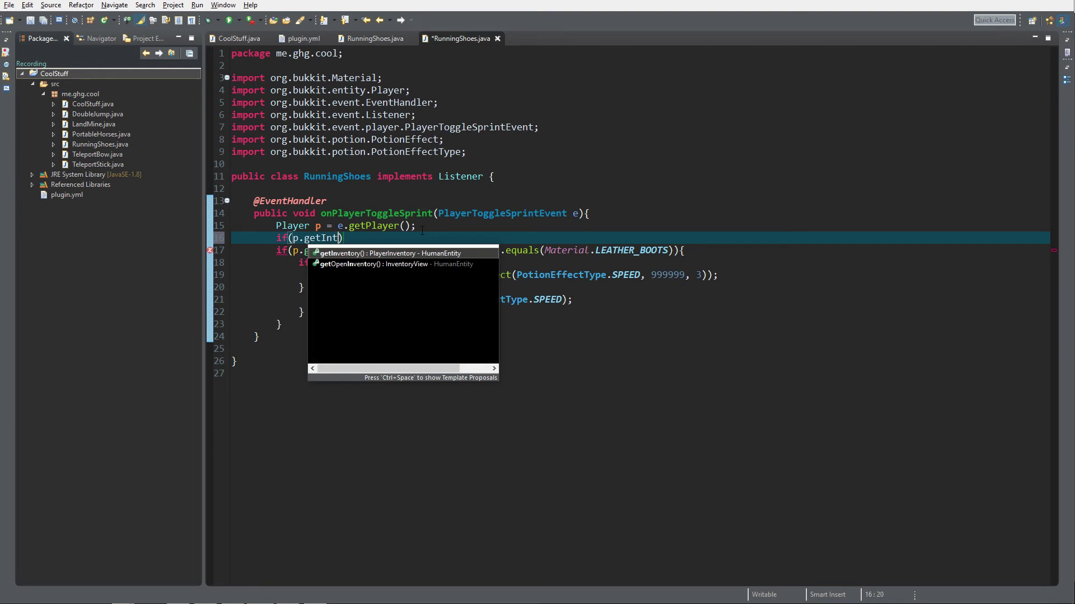
pyautogui.press('Return')
pyautogui.write('.ge')
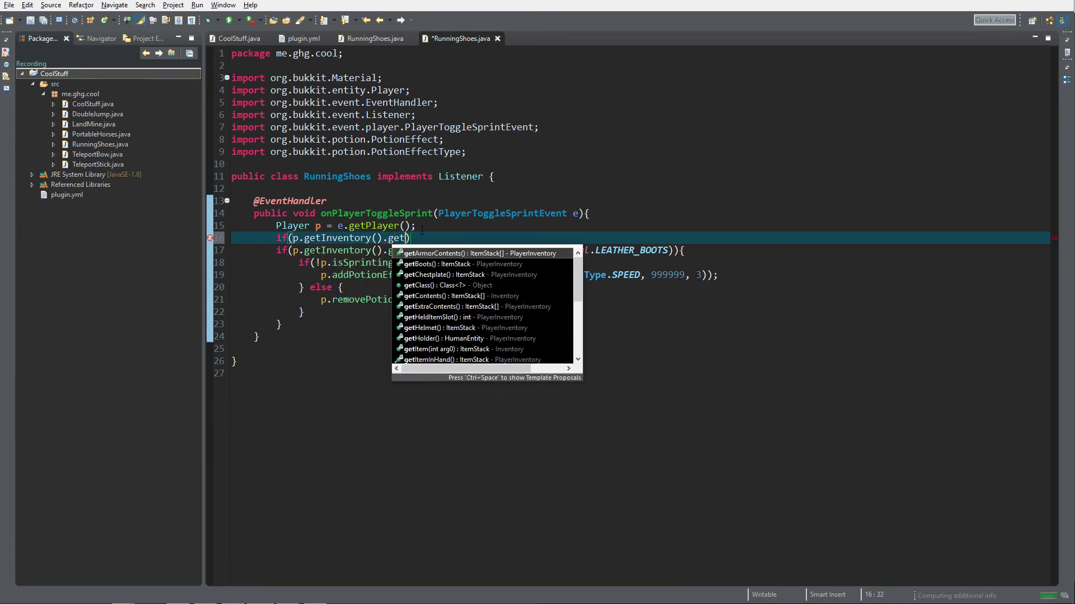
pyautogui.write('tBo')
pyautogui.press('Return')
pyautogui.write('!')
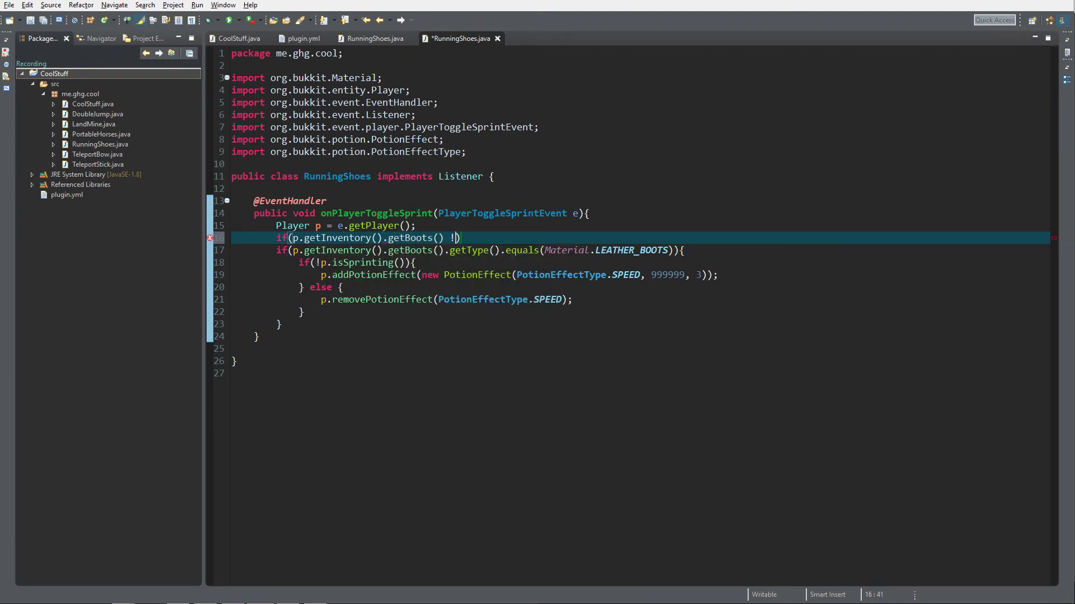
pyautogui.write('= null')
# Review the leather-boots comparison on line 17, then save the file
pyautogui.press('Down')
pyautogui.press('Left')
pyautogui.press('Left')
pyautogui.press('Left')
pyautogui.press('Left')
pyautogui.press('Left')
pyautogui.press('Left')
pyautogui.press('Left')
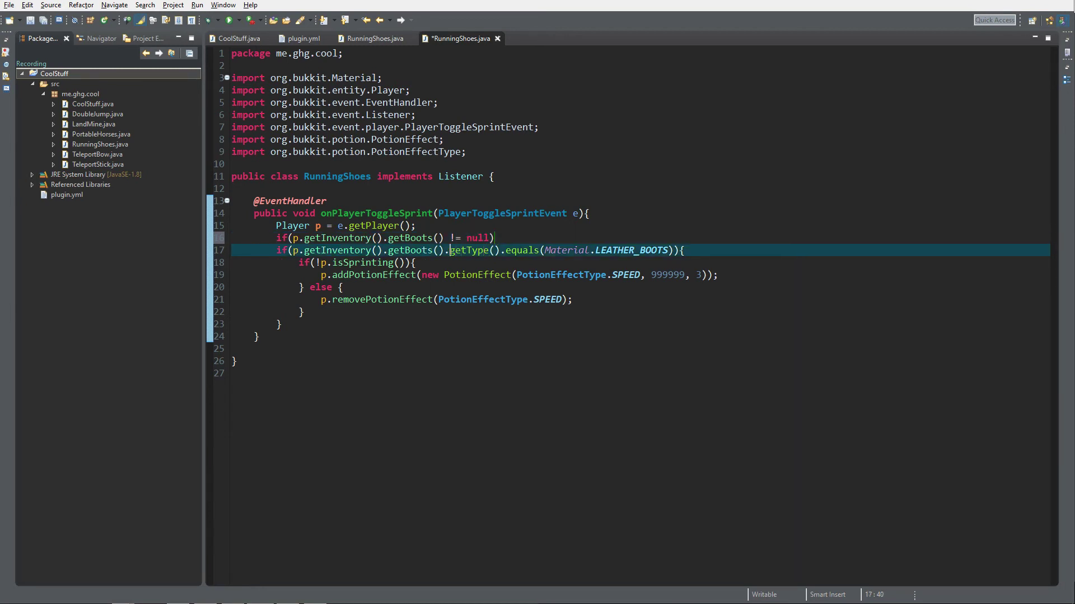
pyautogui.press('Left')
pyautogui.press('Left')
pyautogui.press('Left')
pyautogui.press('Left')
pyautogui.press('Left')
pyautogui.press('Right')
pyautogui.press('Right')
pyautogui.press('Right')
pyautogui.press('Right')
pyautogui.press('Right')
pyautogui.press('Right')
pyautogui.press('Right')
pyautogui.press('Right')
pyautogui.press('Right')
pyautogui.press('Left')
pyautogui.press('Left')
pyautogui.press('Left')
pyautogui.press('Left')
pyautogui.press('Left')
pyautogui.press('Left')
pyautogui.press('Up')
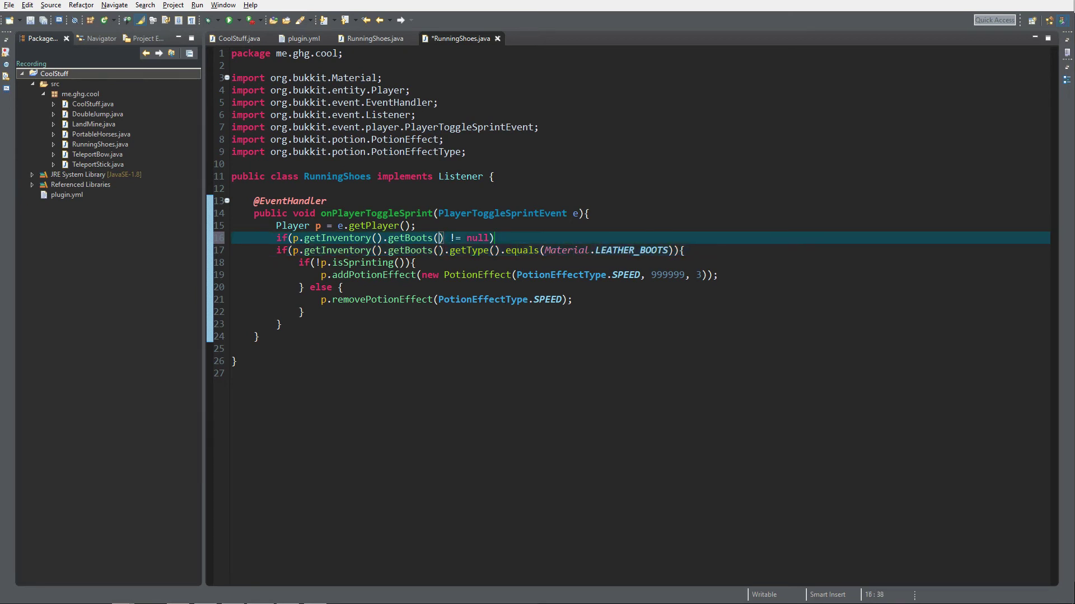
pyautogui.press('Left')
pyautogui.press('Left')
pyautogui.press('Left')
pyautogui.press('Left')
pyautogui.press('Left')
pyautogui.press('Left')
pyautogui.hotkey('ctrl', 's')
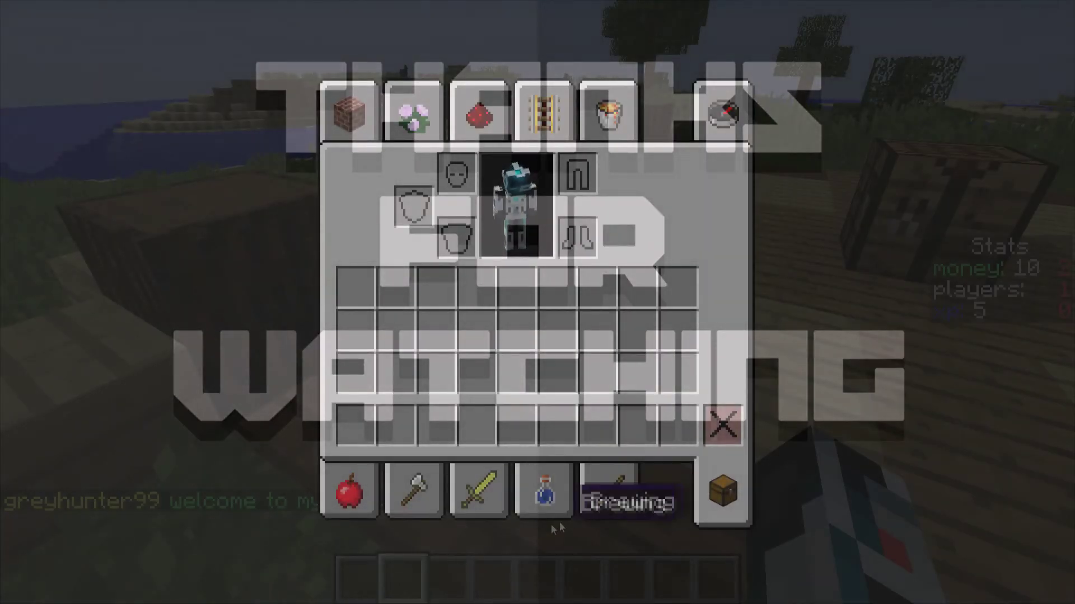
# Equip leather boots from the Combat tab into the boots armour slot
pyautogui.click(464, 514)
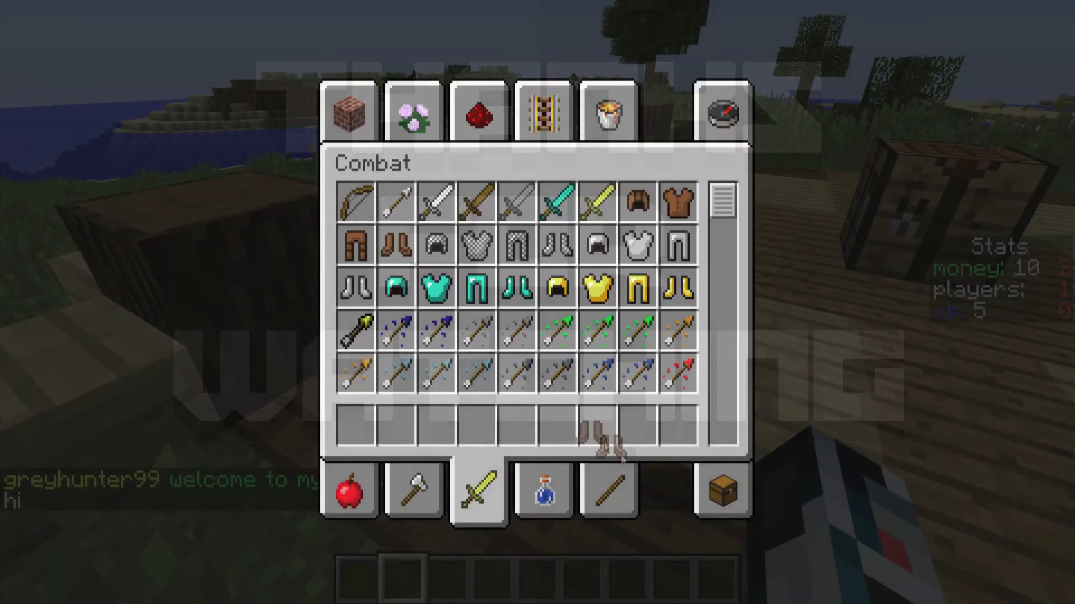
pyautogui.click(718, 498)
pyautogui.click(576, 235)
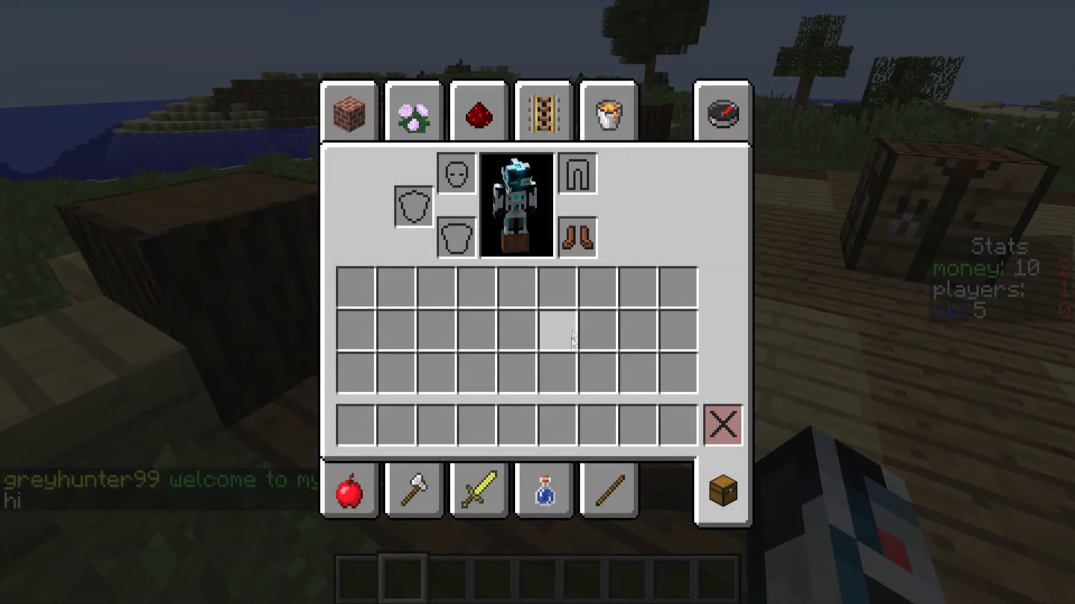
pyautogui.press('e')
# Sprint between the platform and the grass, rechecking the boots in the inventory once
pyautogui.press('w')
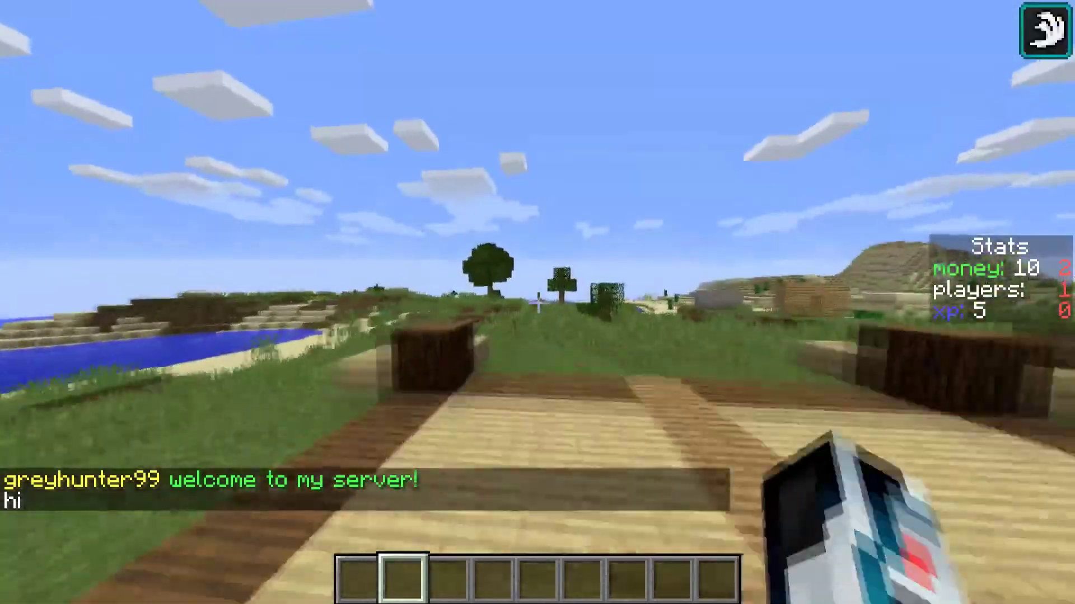
pyautogui.press('e')
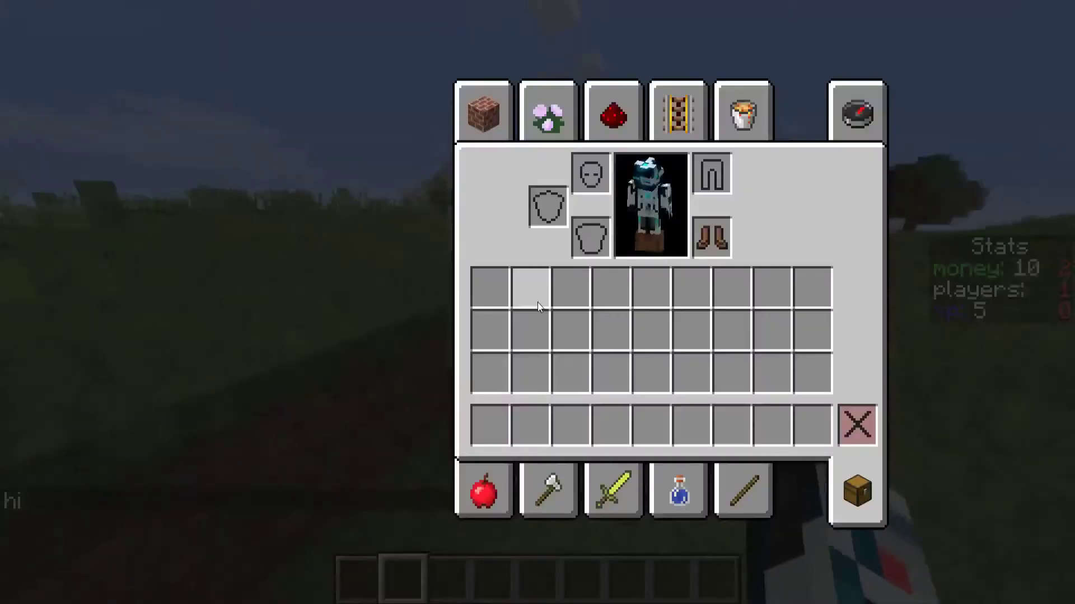
pyautogui.press('e')
pyautogui.press('w')
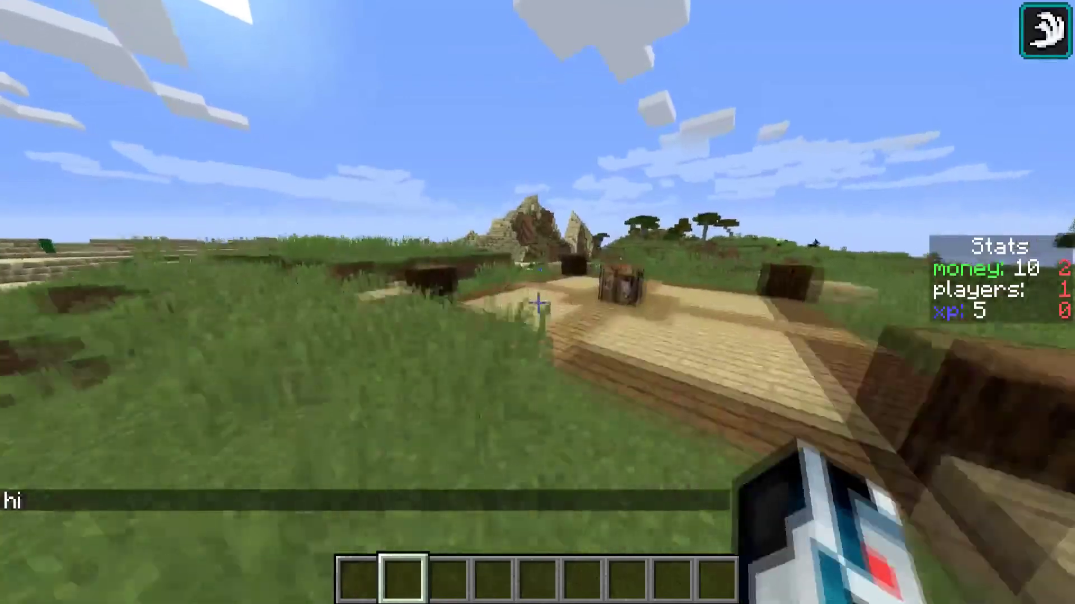
pyautogui.press('w')
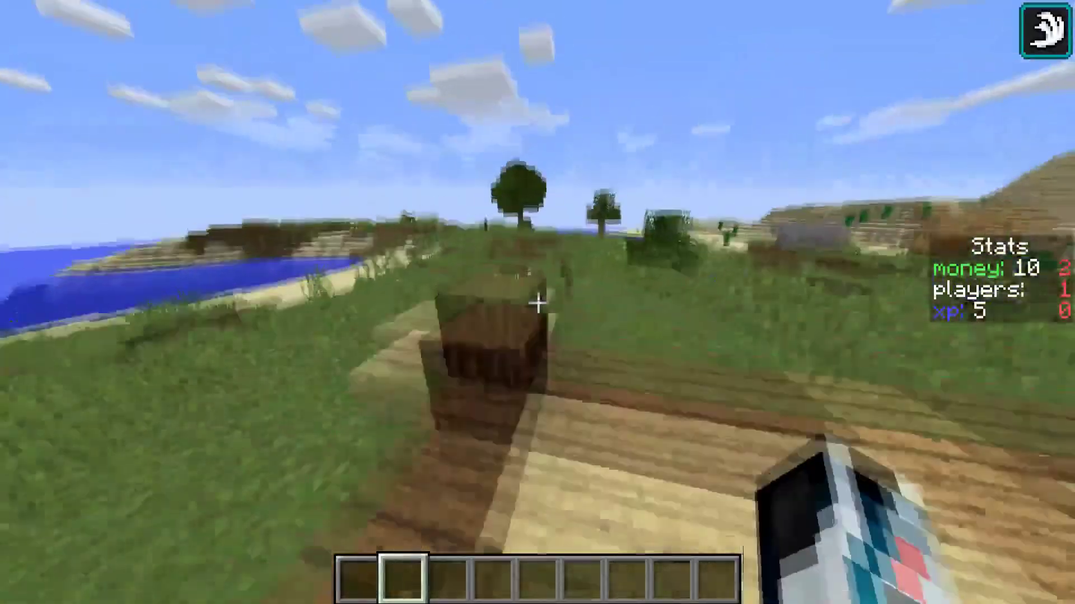
pyautogui.press('w')
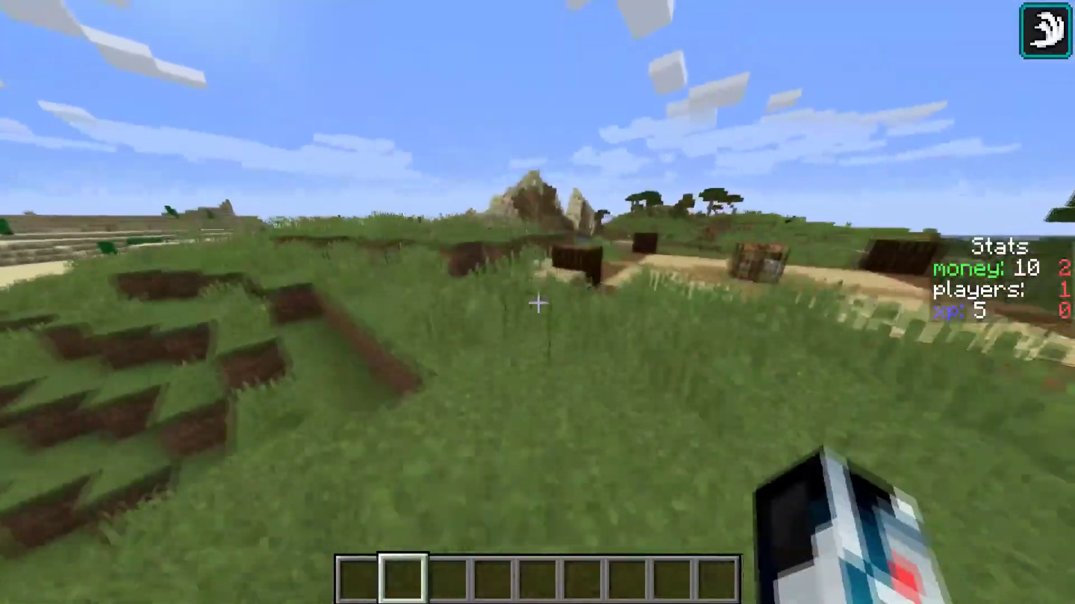